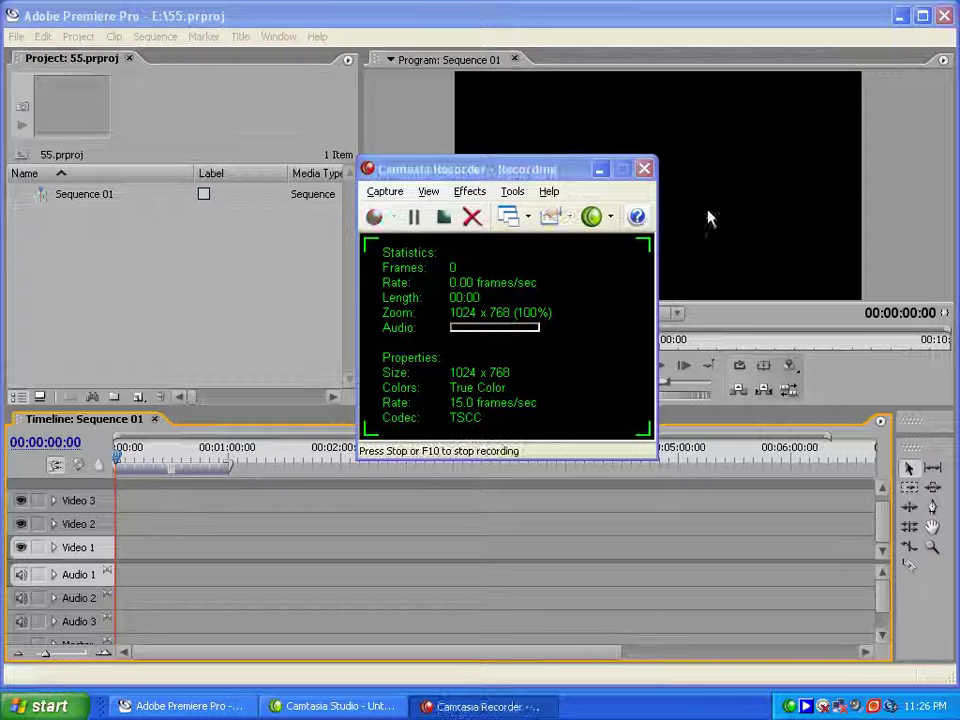
Minimize Camtasia Recorder and dismiss its tip, then restore it and pause the capture.
click(599, 170)
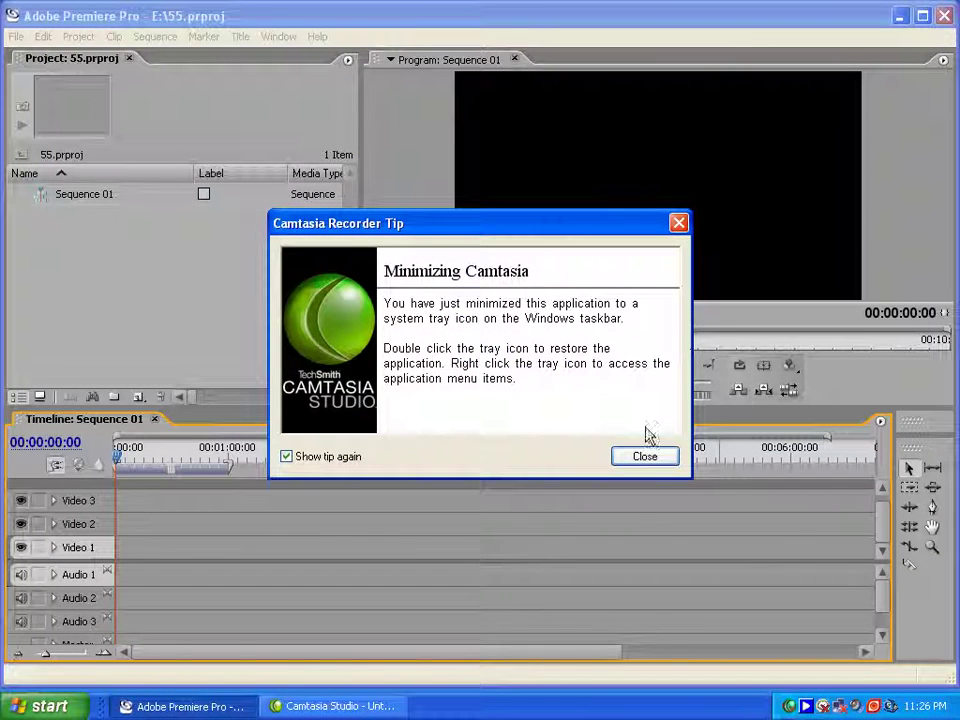
click(644, 457)
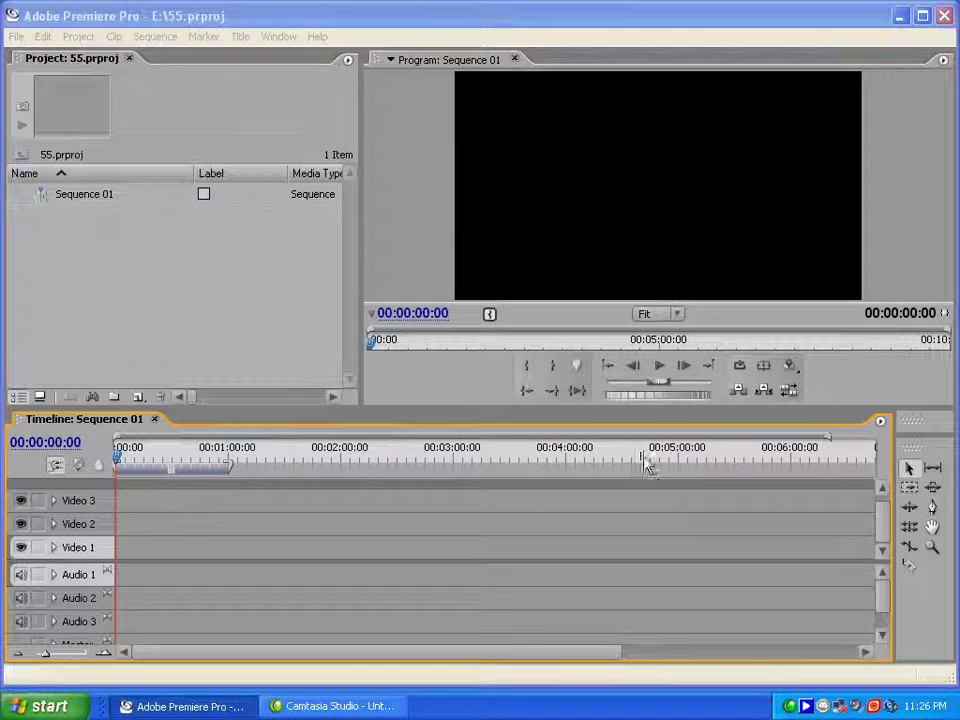
click(787, 706)
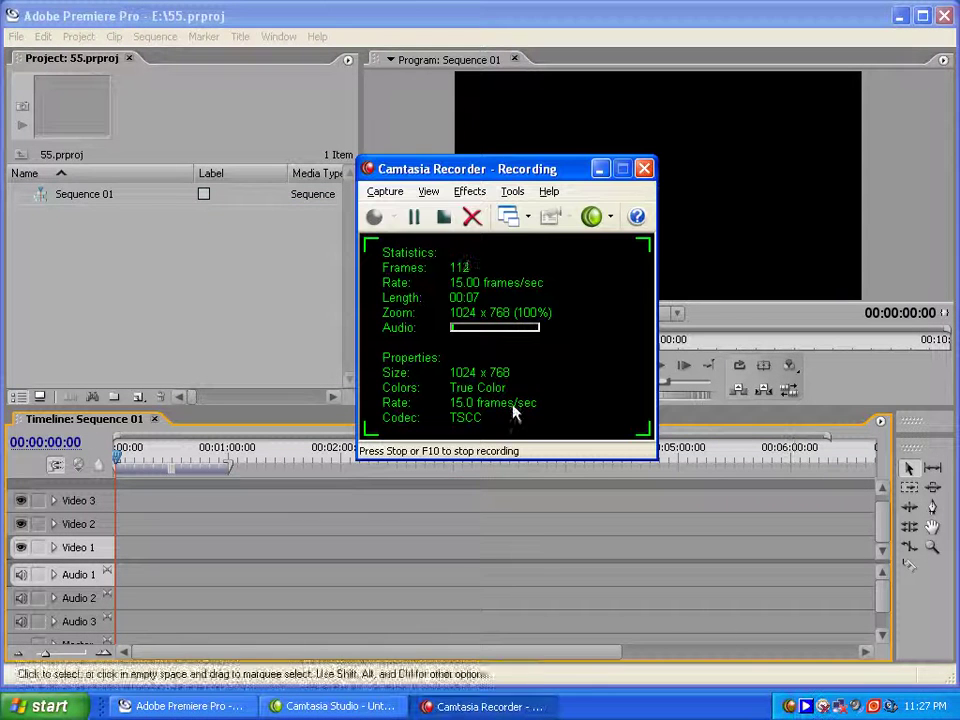
click(420, 222)
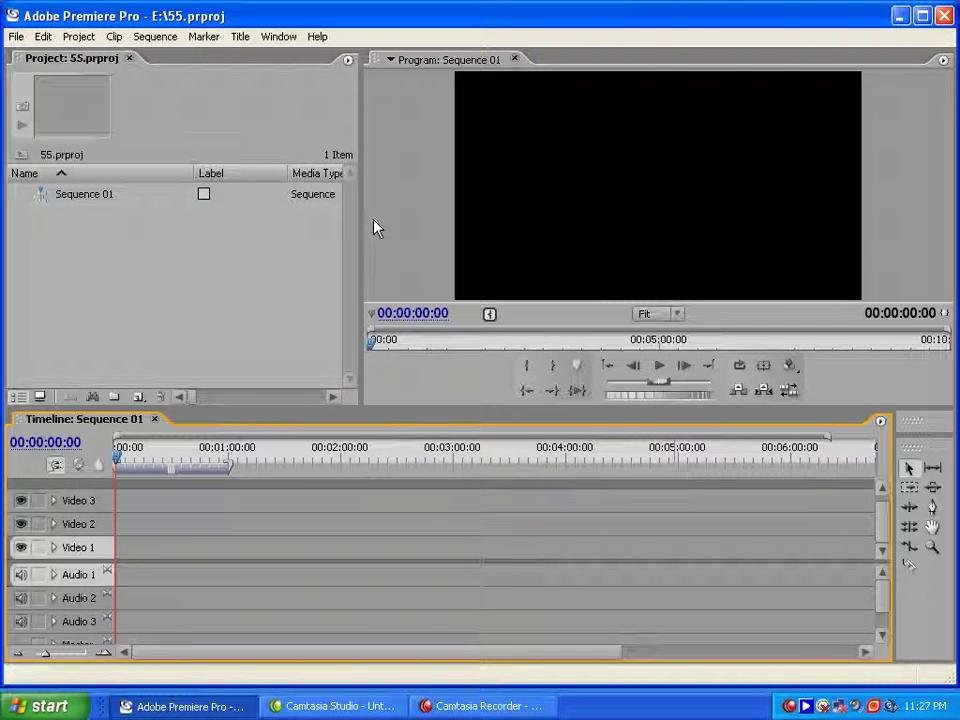
Create a new Bars and Tone clip via File > New and dismiss the Title Designer error.
click(16, 36)
mouse_move(172, 62)
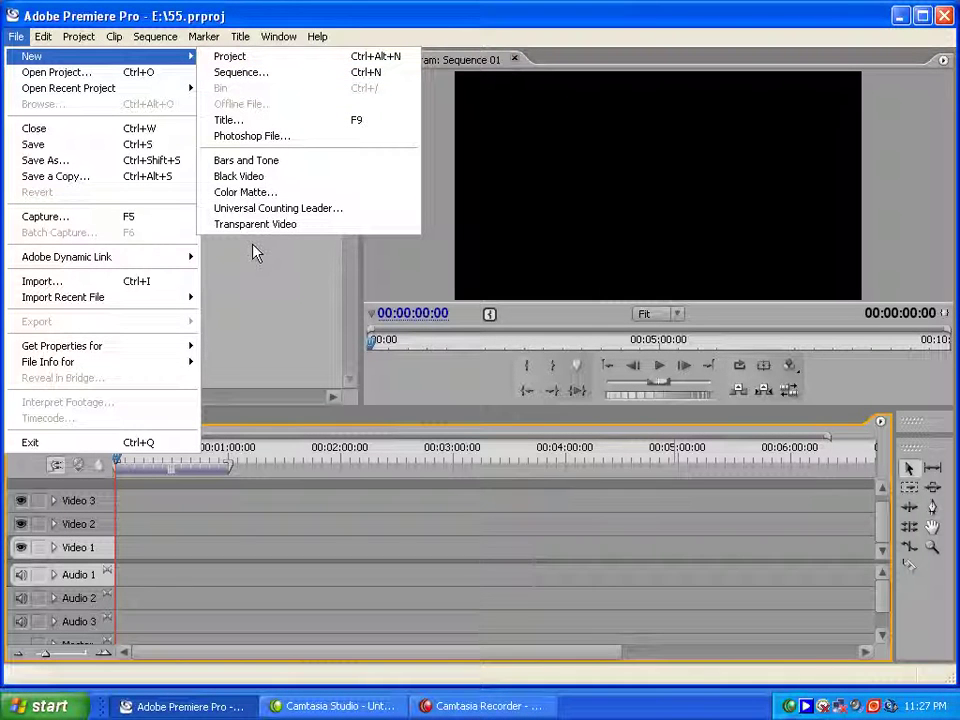
click(273, 163)
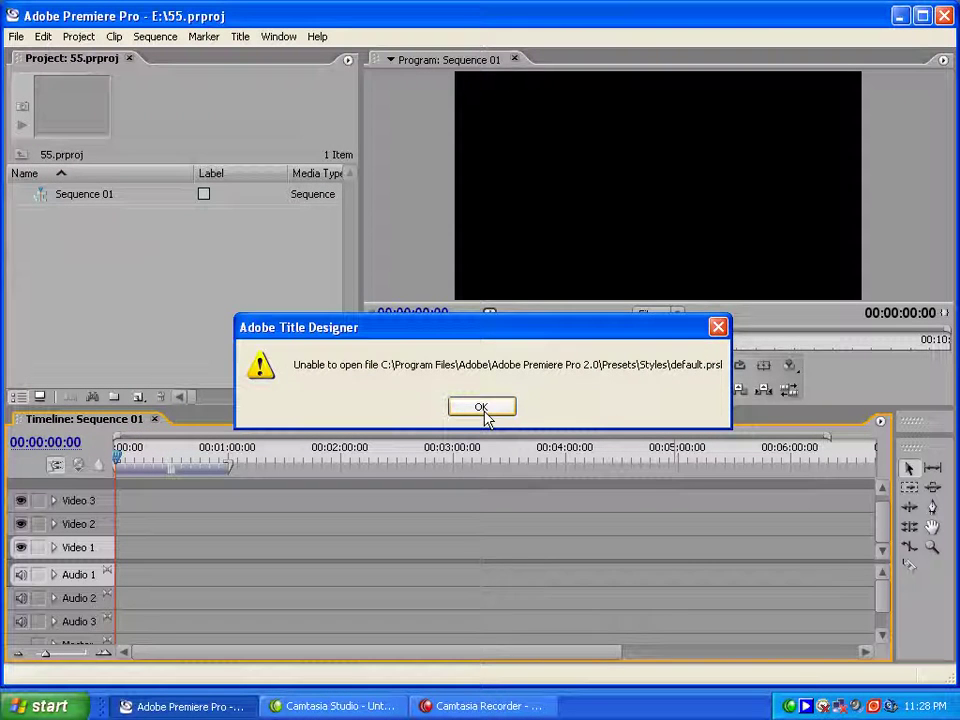
click(482, 410)
Place Bars and Tone on Video 2 and extend it to about 00:03:16:13, previewing playback.
drag(93, 224, 88, 524)
click(659, 366)
click(659, 373)
drag(123, 524, 484, 527)
click(657, 368)
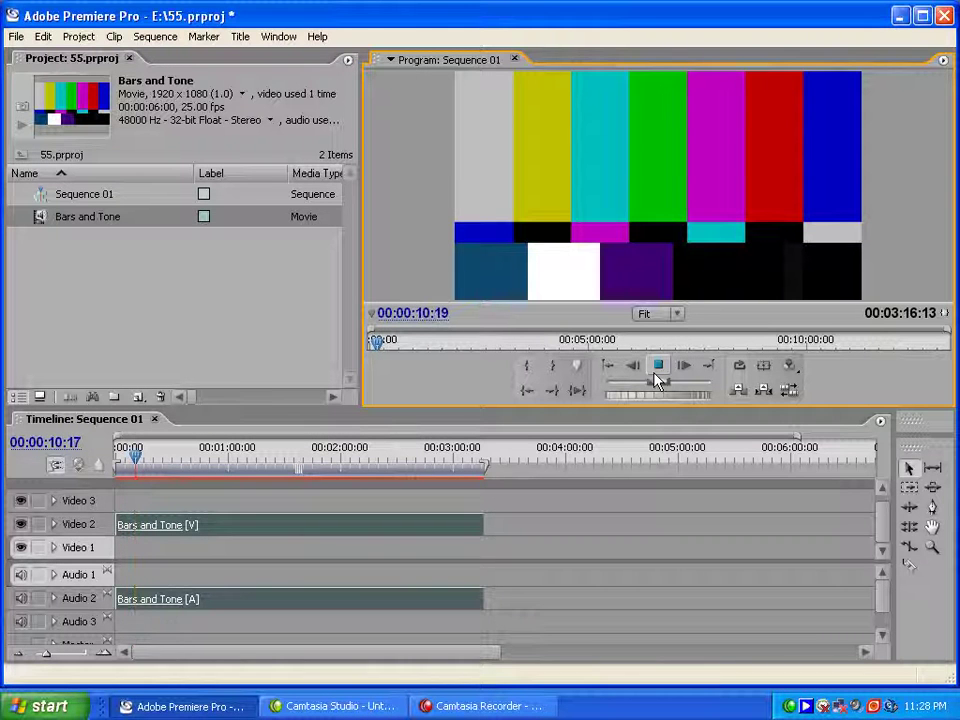
Preview Sequence 01 playback from around 00:01:20.
click(656, 369)
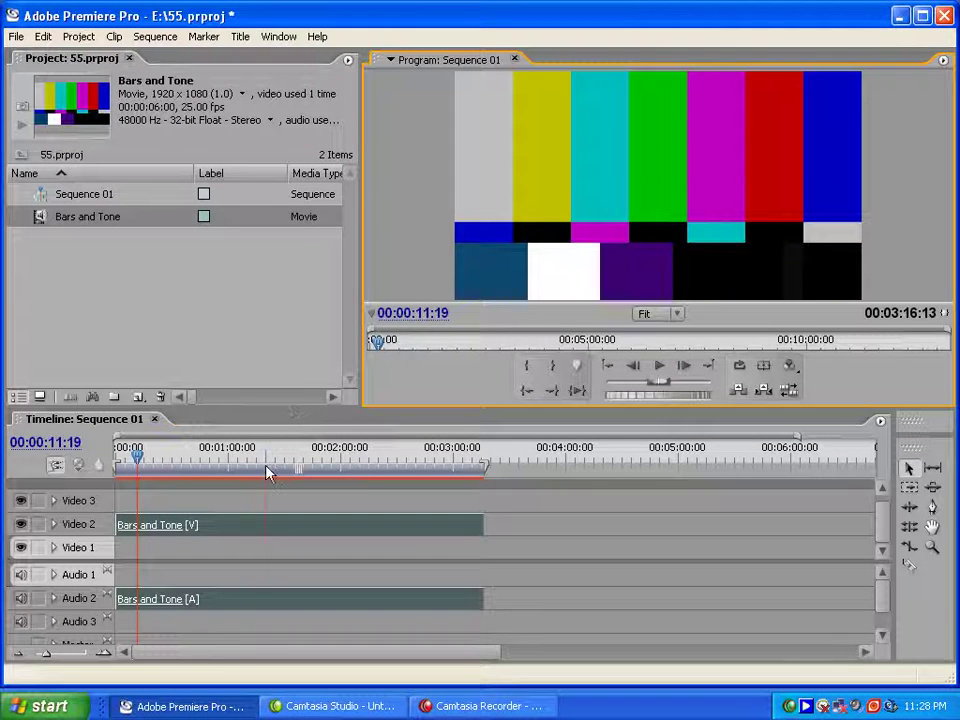
click(266, 460)
click(661, 368)
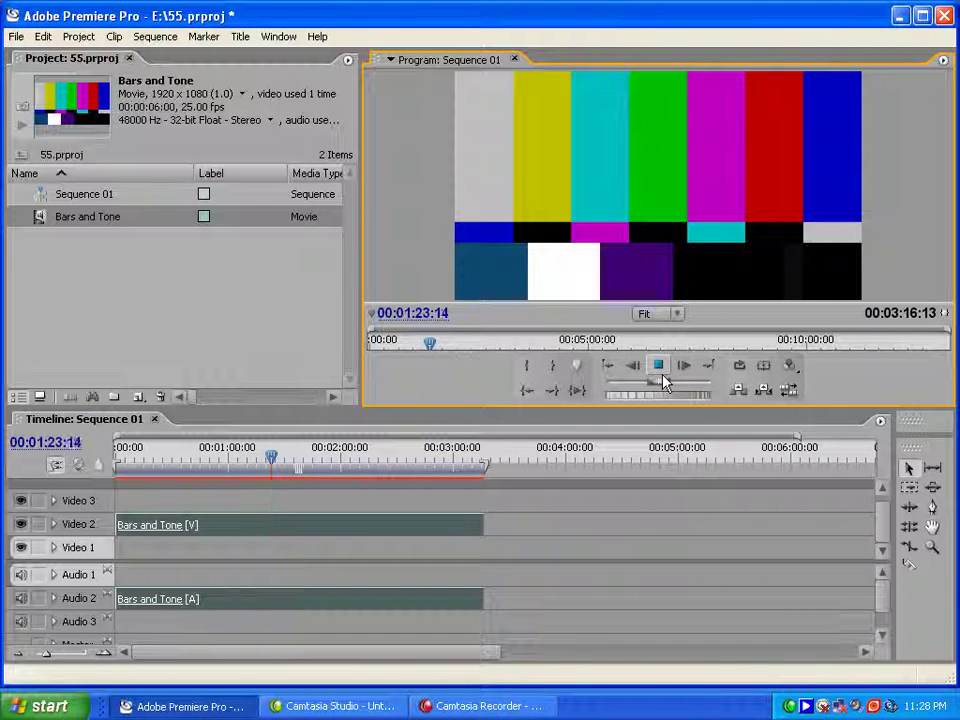
click(660, 370)
Unlink Bars and Tone, move the video to 00:03:25, and trim the audio and move it to 00:01:07.
click(422, 534)
right_click(424, 535)
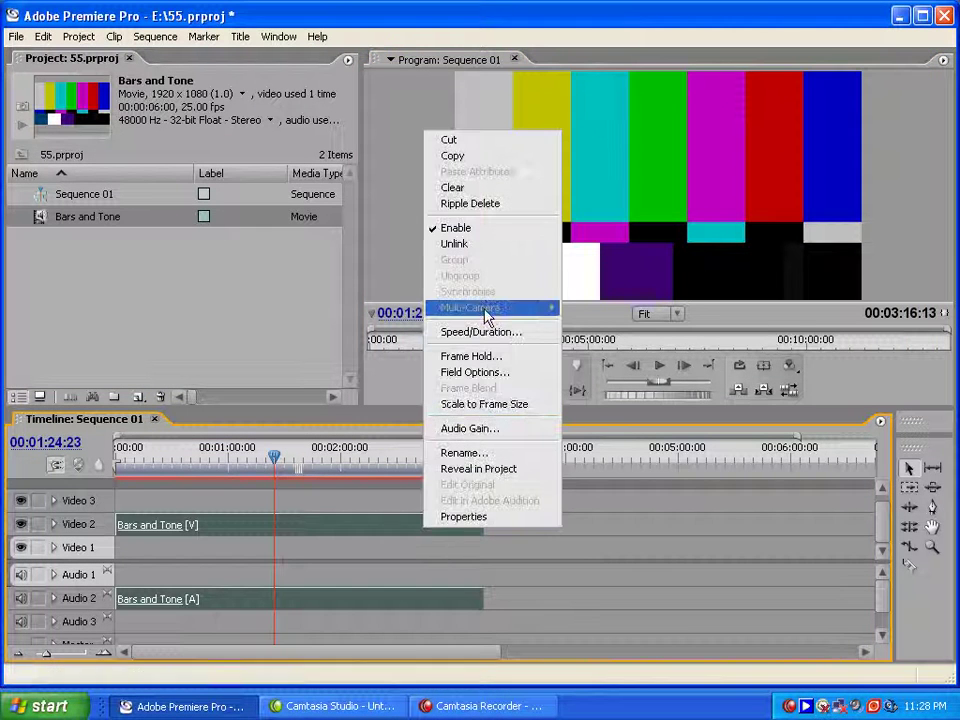
click(470, 244)
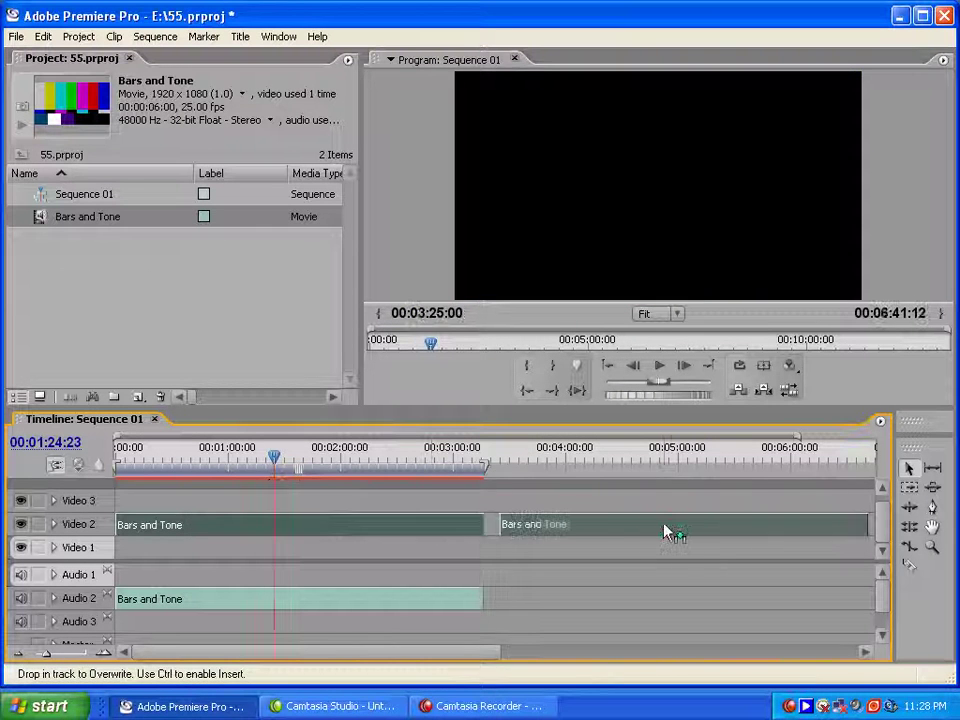
drag(280, 531, 664, 529)
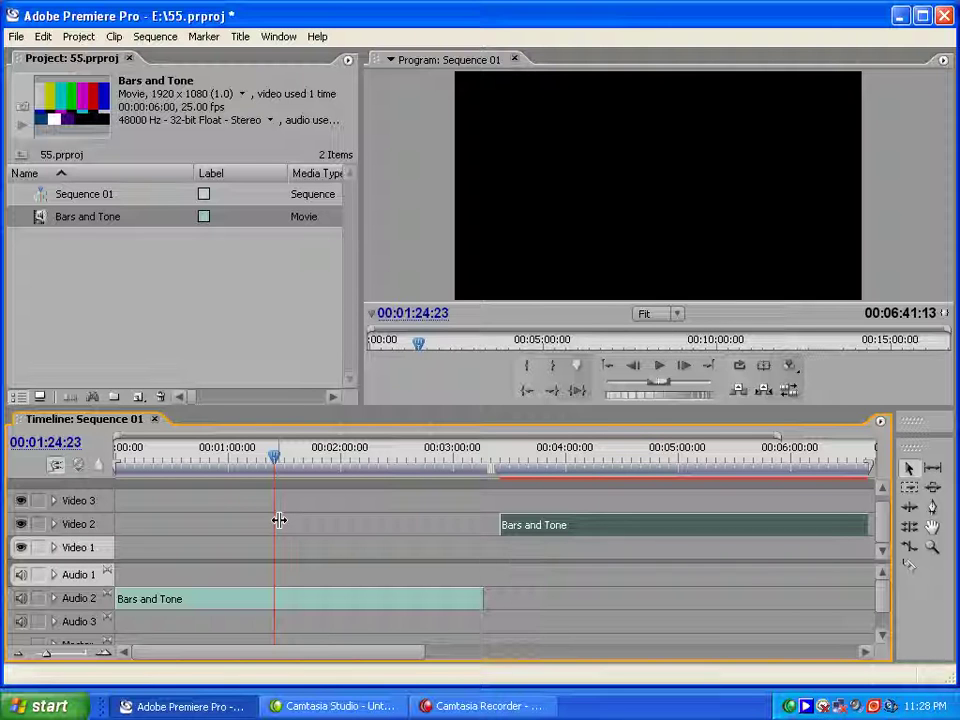
mouse_move(484, 599)
mouse_down()
mouse_move(177, 603)
mouse_move(275, 600)
mouse_up()
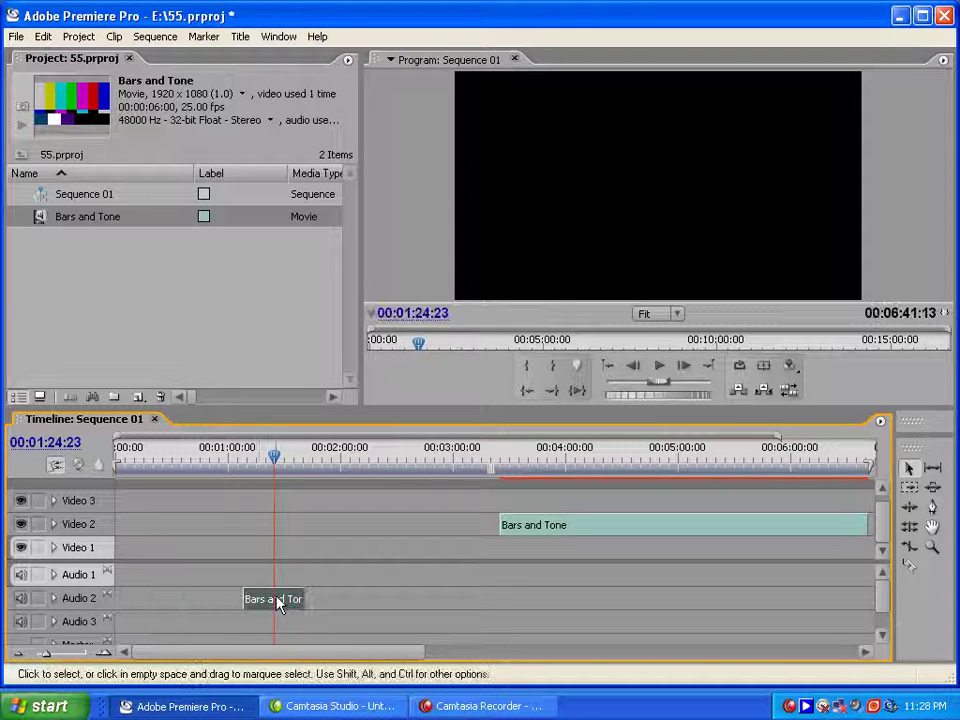
drag(274, 456, 231, 456)
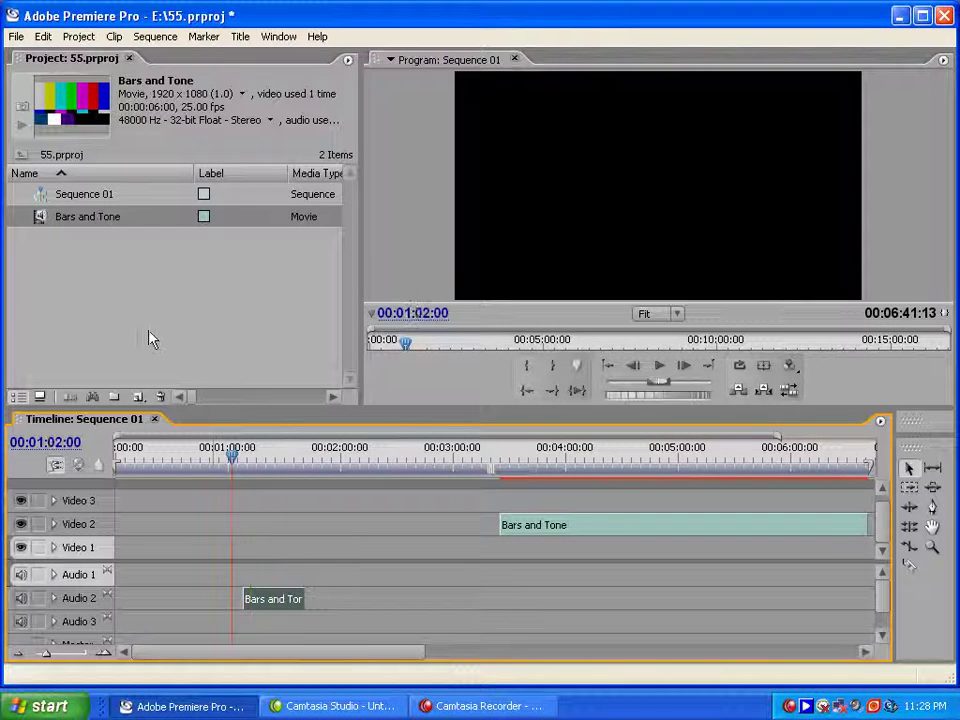
Import InstaPhone_Coverage_Composite.mov, place it on Video 1 and preview it.
double_click(148, 321)
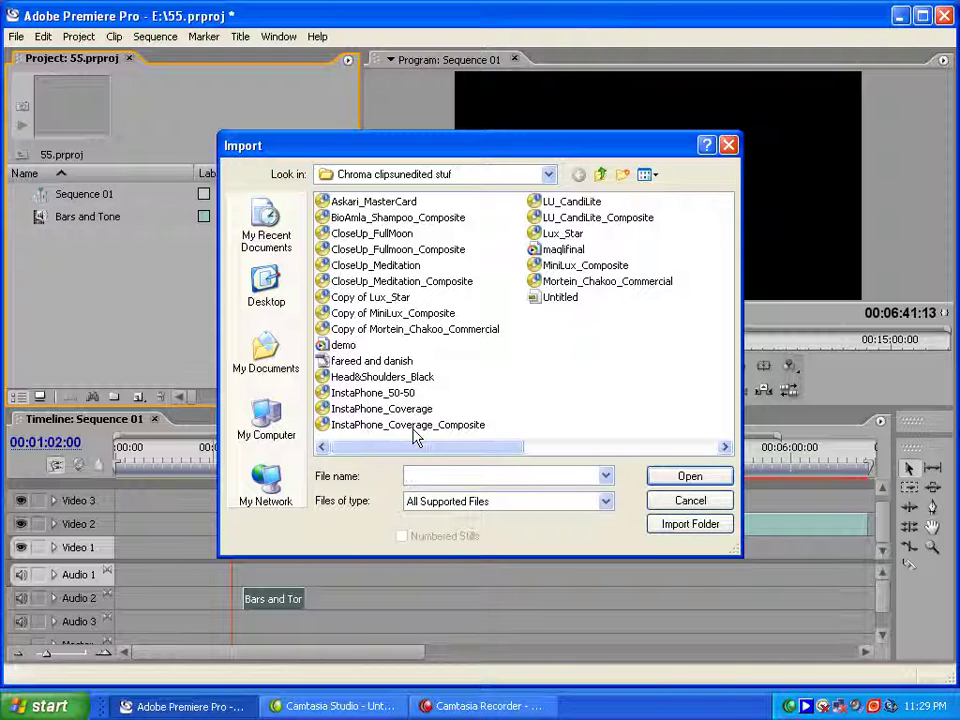
double_click(414, 428)
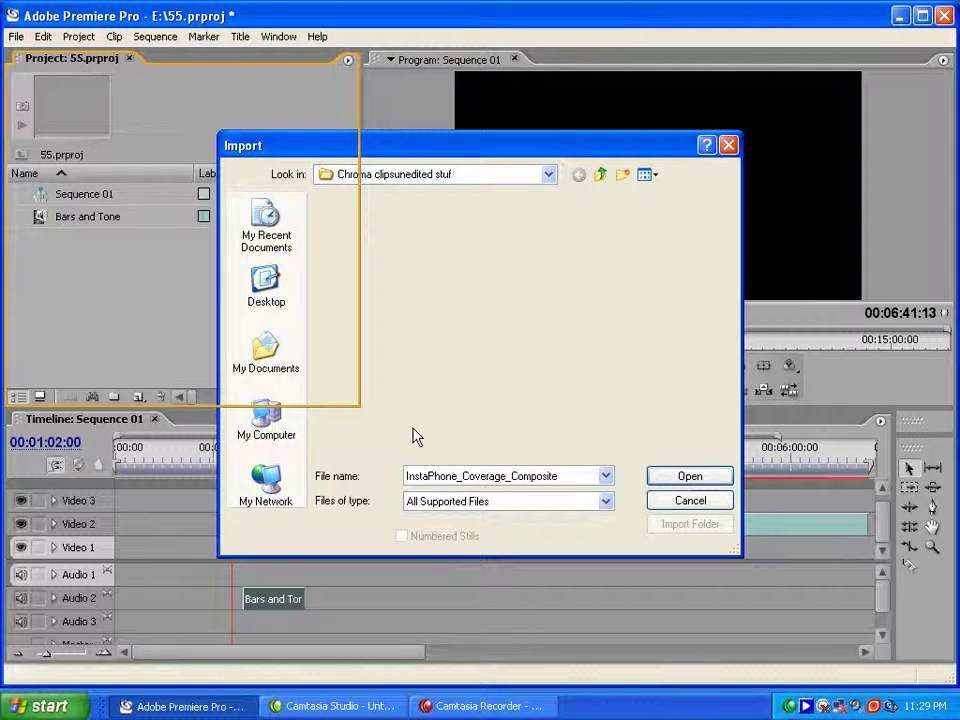
mouse_move(85, 241)
mouse_down()
mouse_move(262, 557)
mouse_move(242, 551)
mouse_up()
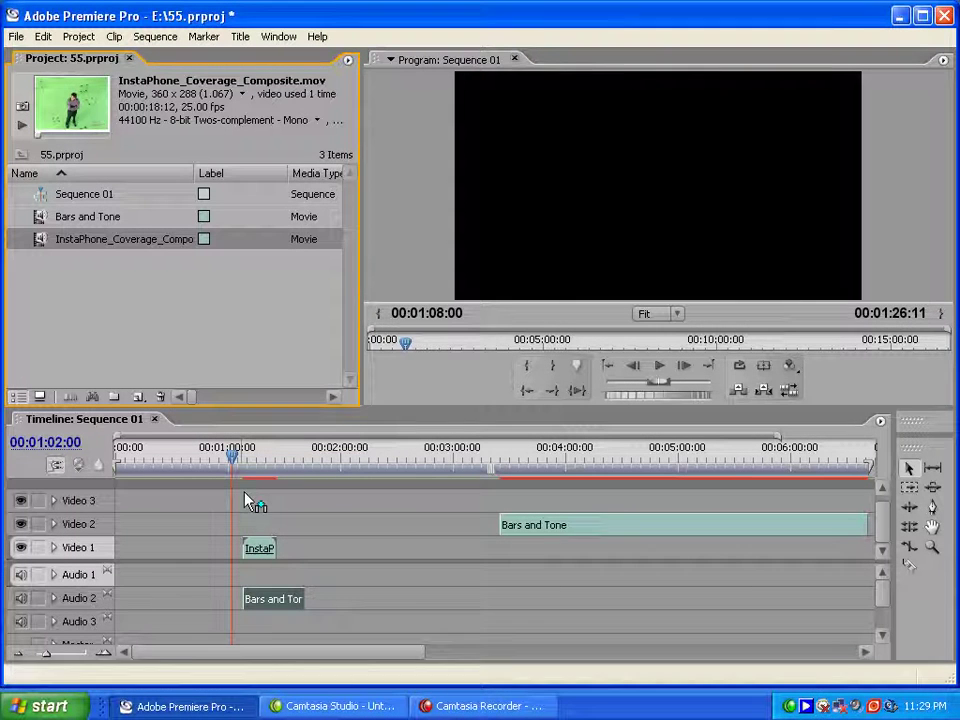
click(245, 463)
click(664, 370)
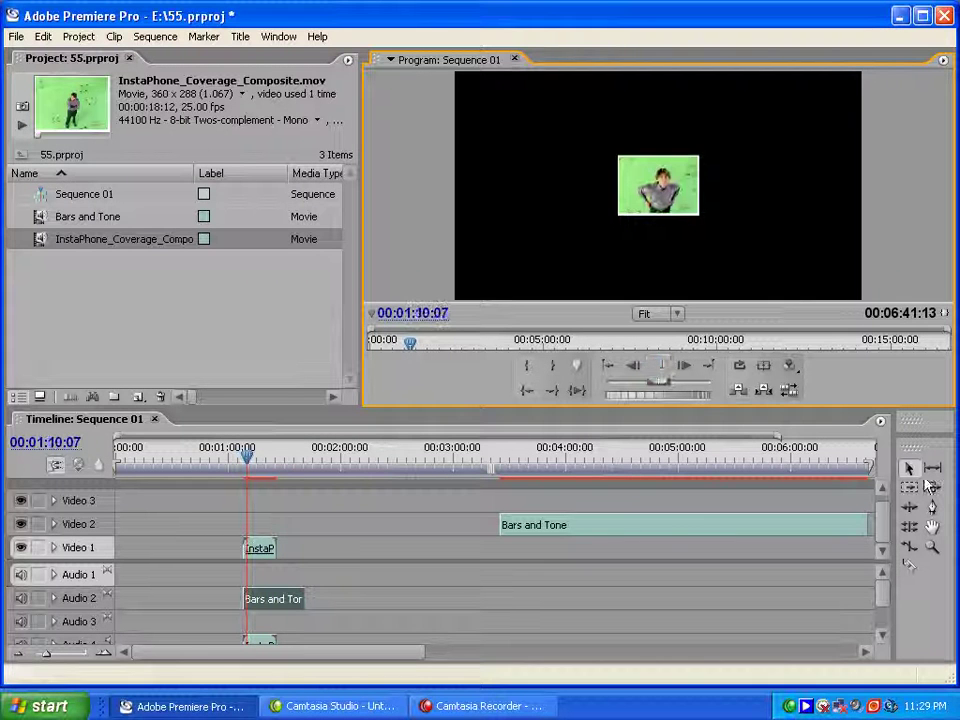
click(621, 583)
click(664, 372)
Mute the Audio 2 track, preview again, then delete the InstaPhone clips from the timeline.
drag(881, 591, 884, 601)
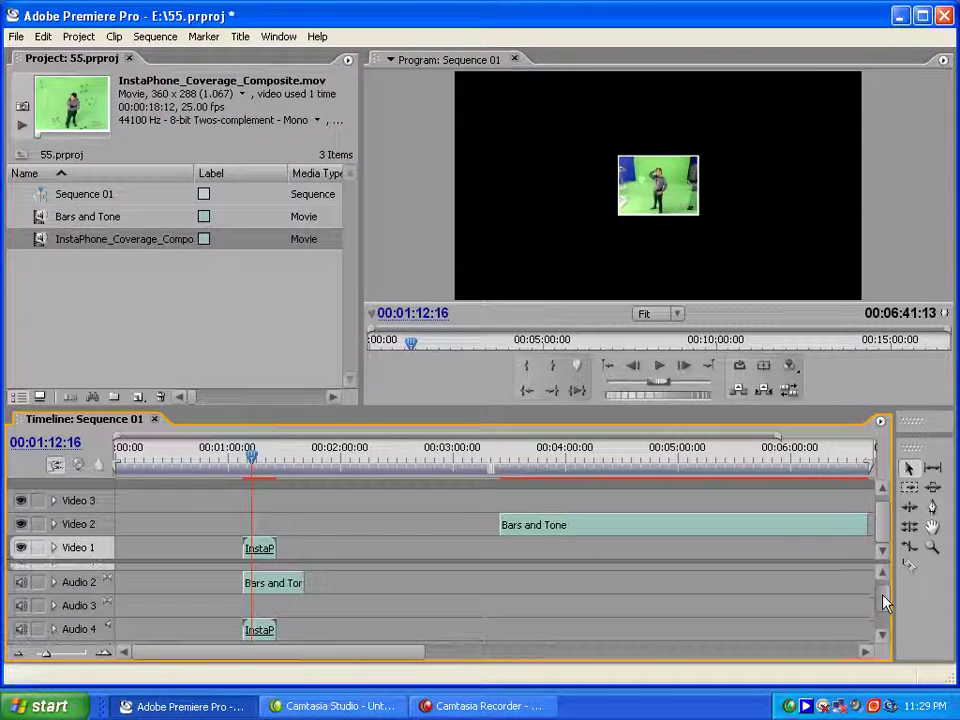
click(21, 582)
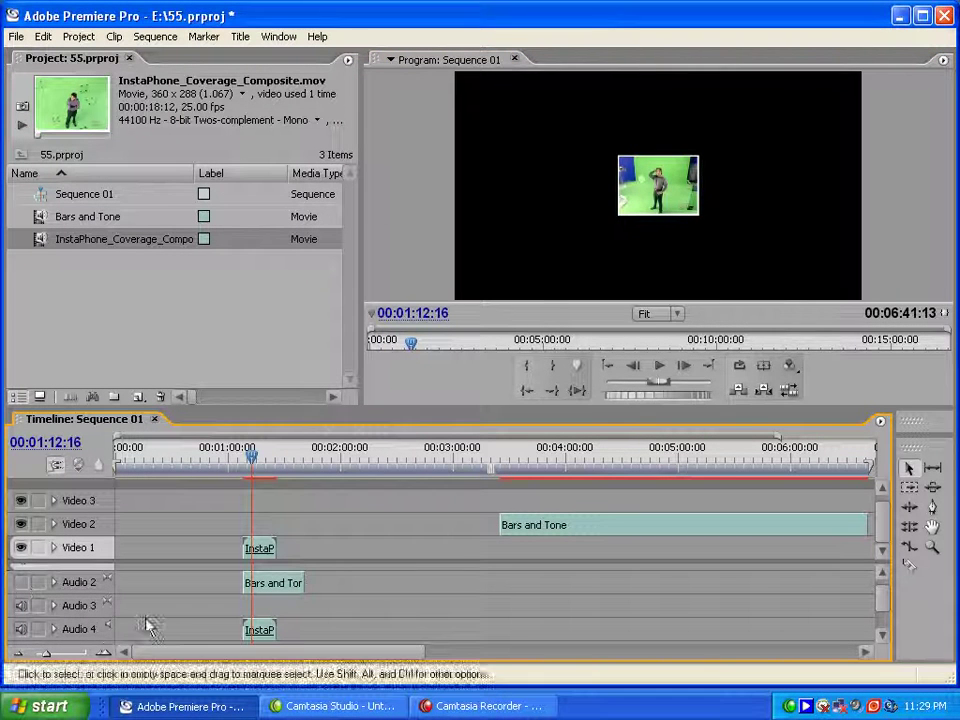
click(664, 380)
key(space)
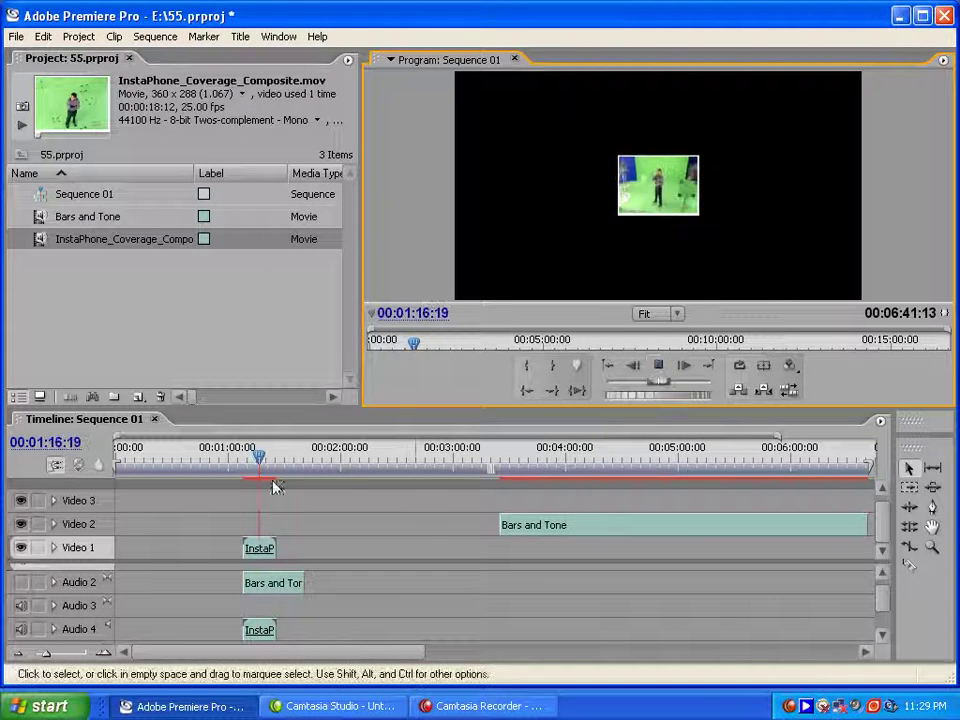
click(253, 460)
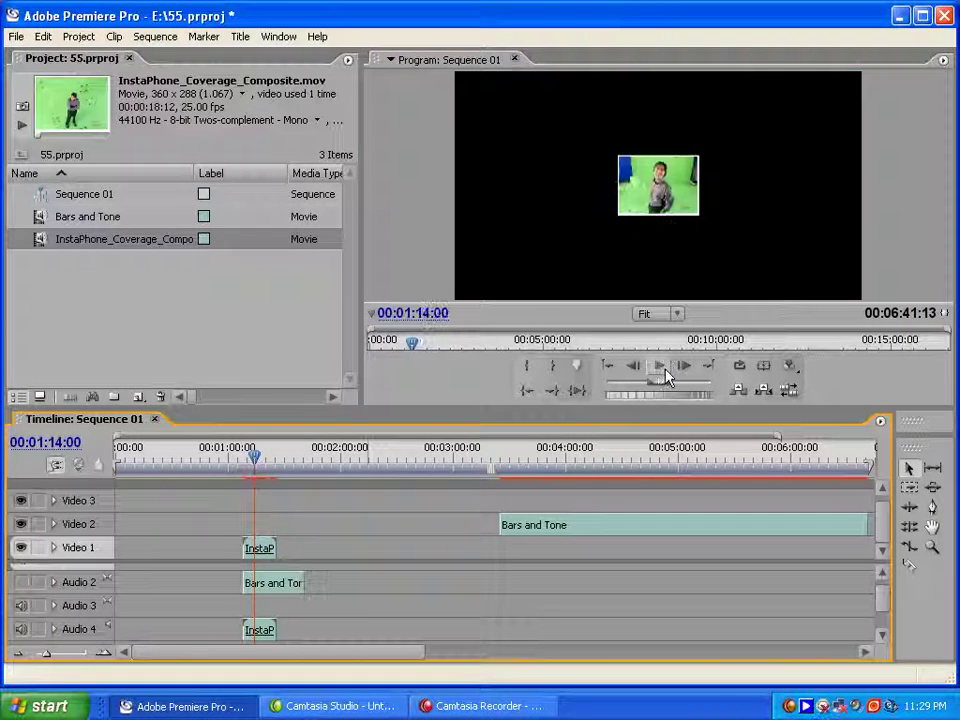
click(268, 547)
key(Delete)
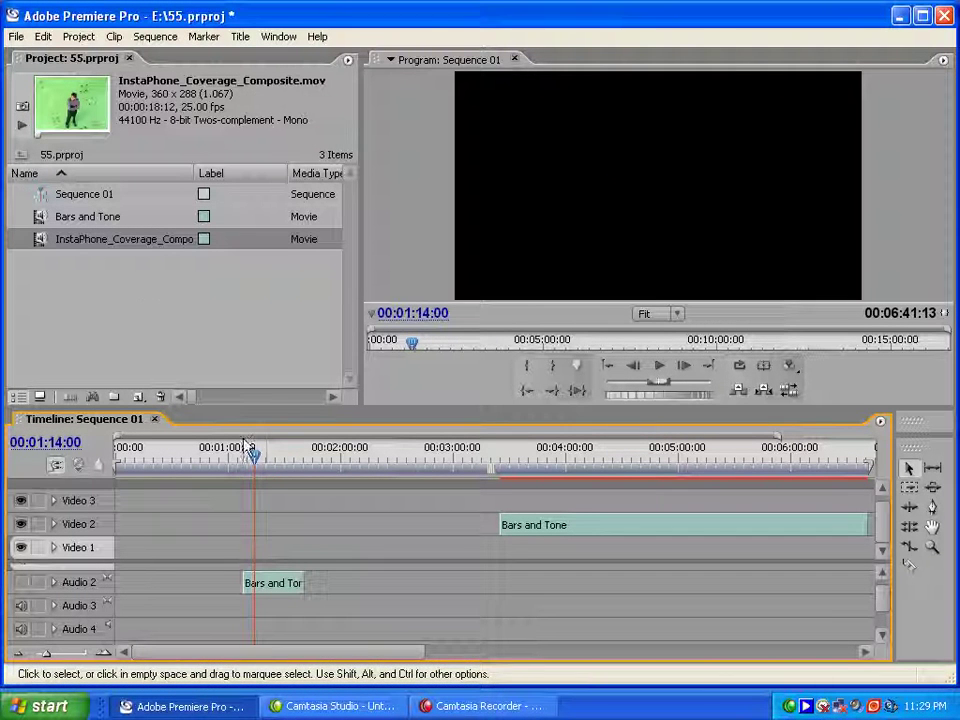
Remove InstaPhone_Coverage_Composite from the project.
click(115, 265)
click(115, 241)
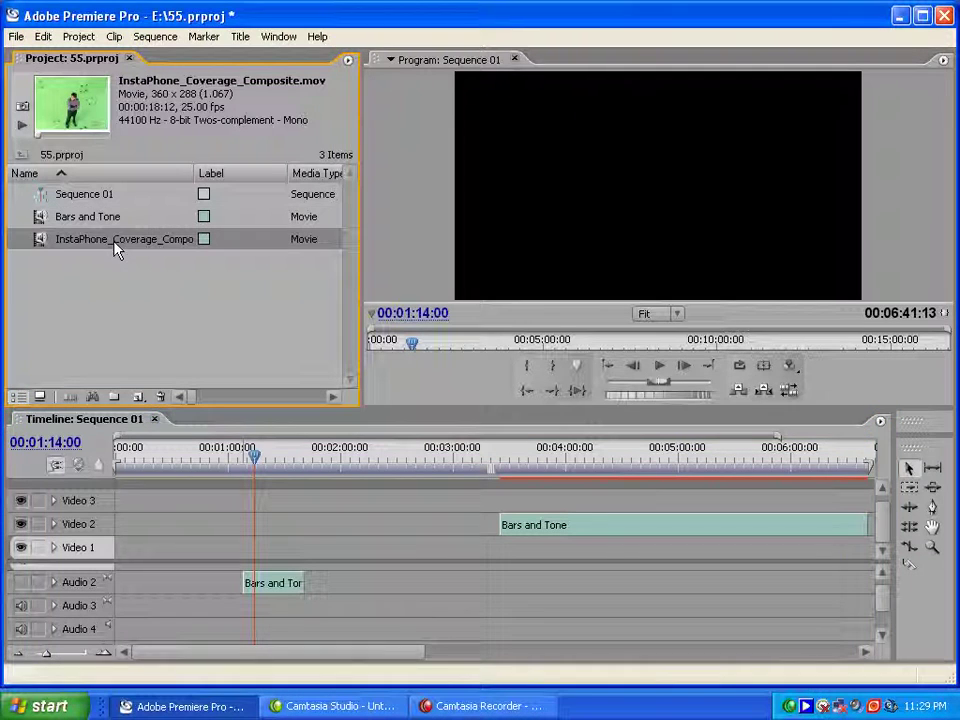
key(Delete)
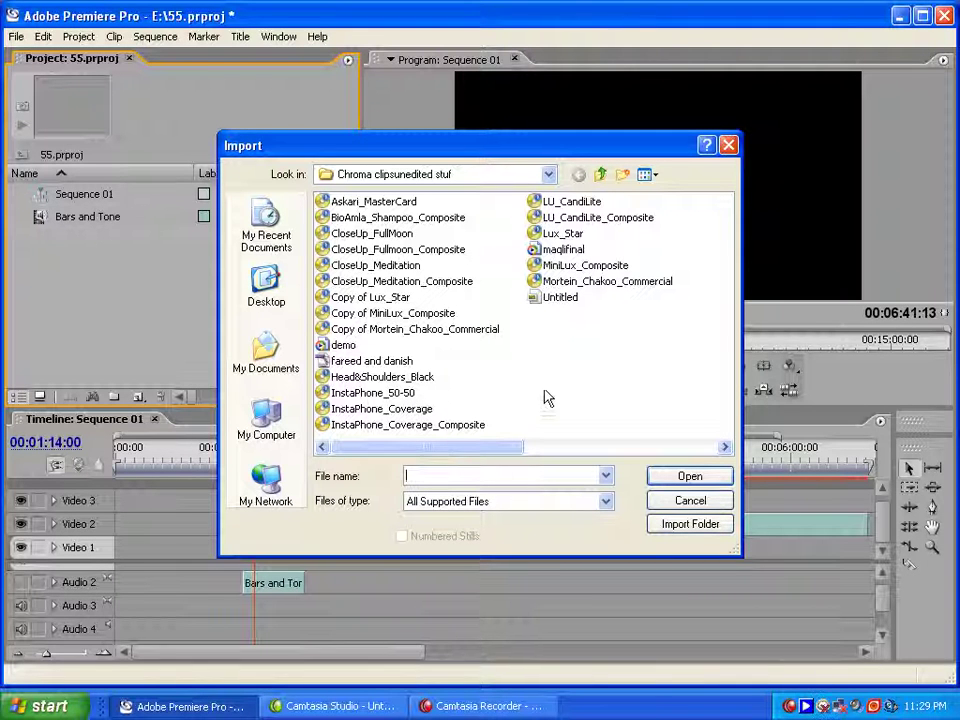
Import Mortein_Chakoo_Commercial.mov, place it on the timeline near 00:01:23, and preview it.
double_click(637, 287)
mouse_move(70, 240)
mouse_down()
mouse_move(255, 560)
mouse_move(274, 561)
mouse_move(300, 590)
mouse_up()
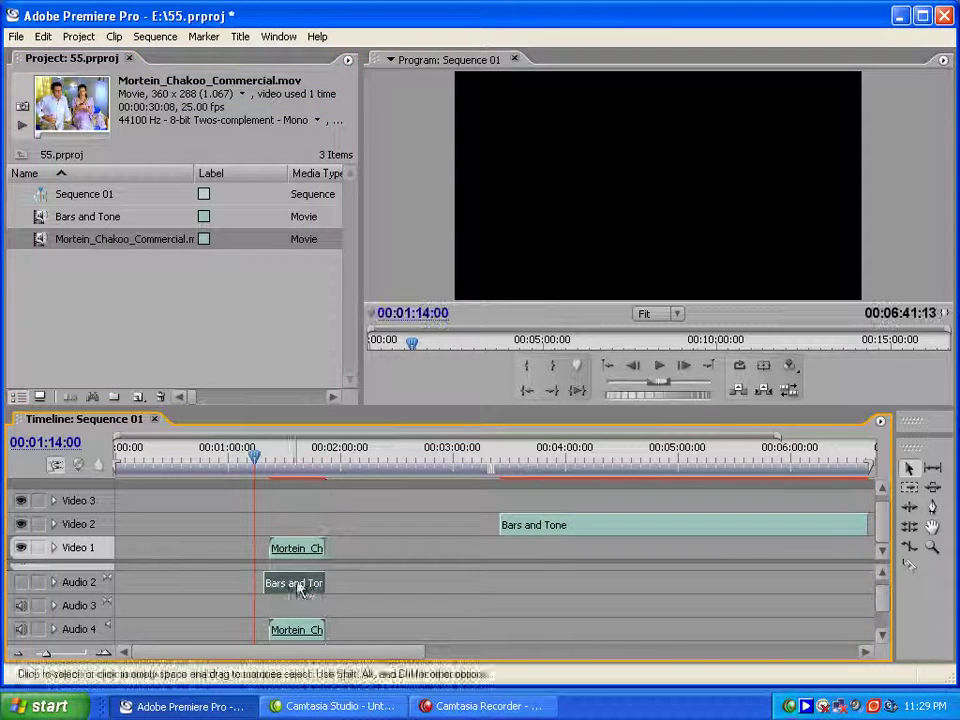
drag(256, 457, 271, 457)
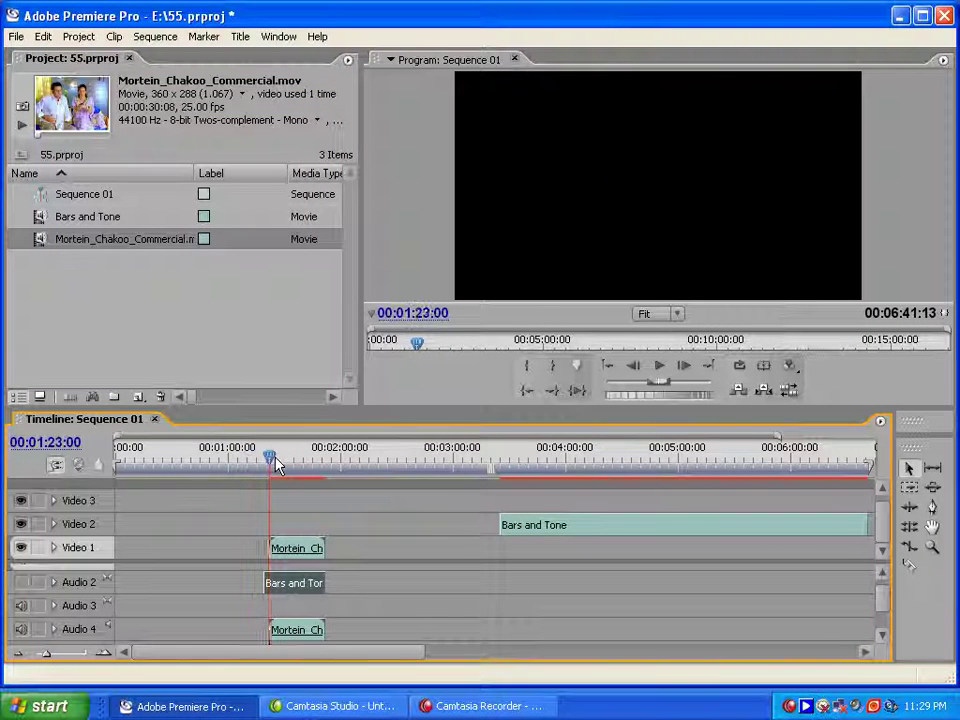
click(660, 367)
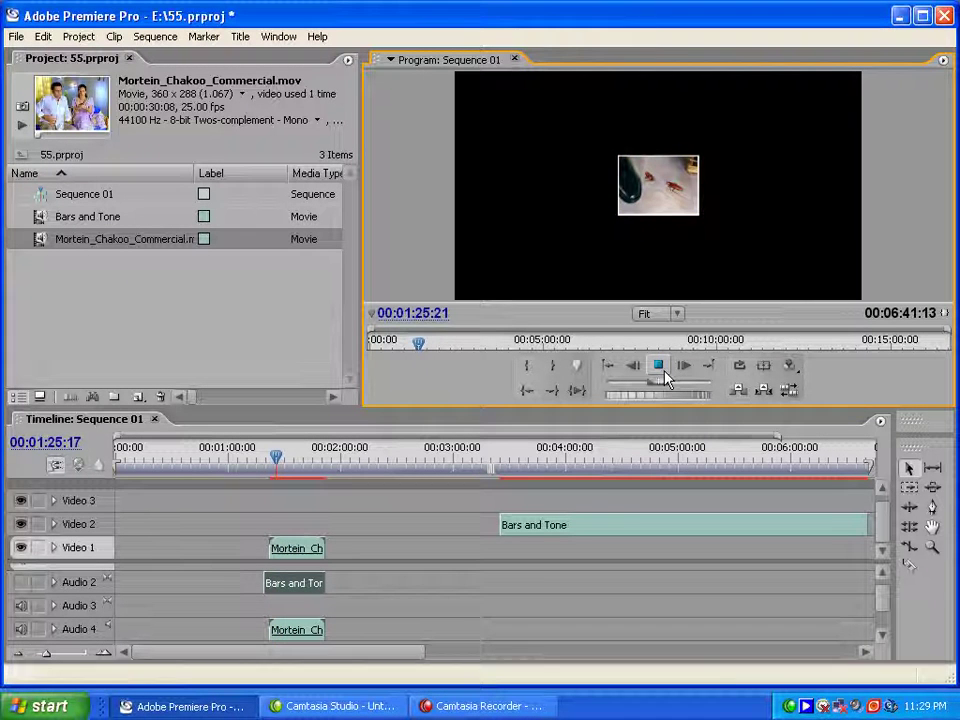
key(space)
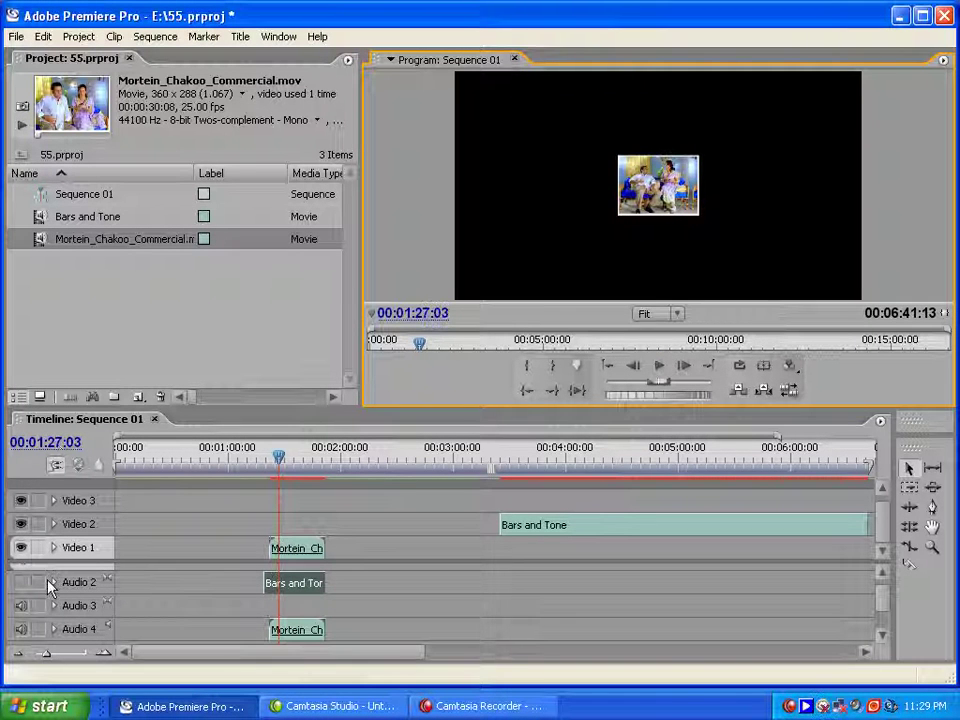
Unmute Audio 2, trim the start of the Bars and Tone audio, and zoom the timeline in.
click(22, 582)
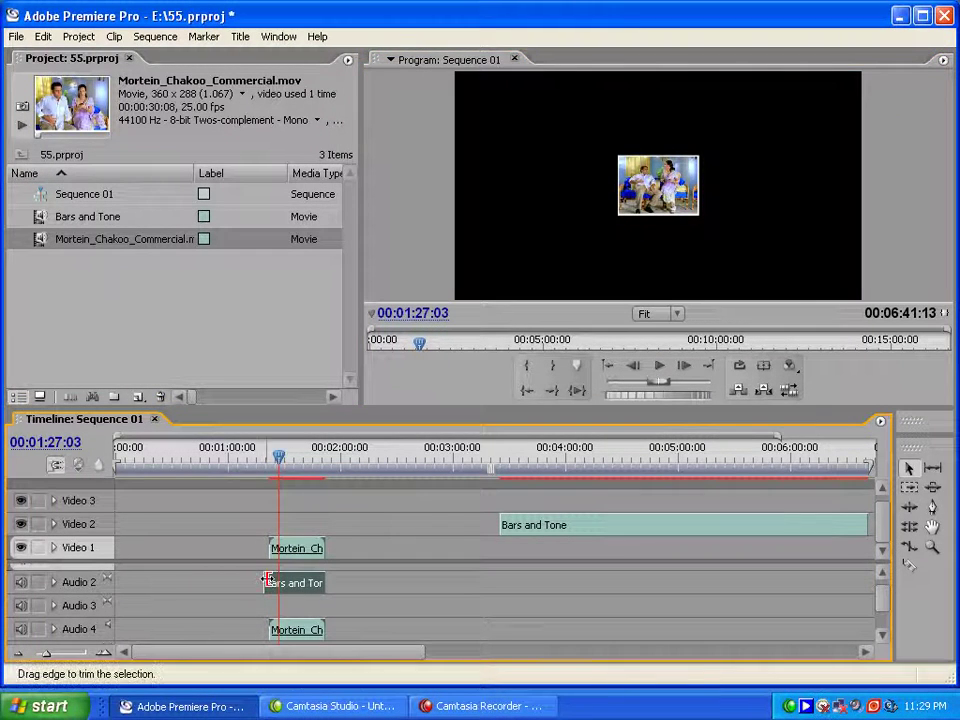
drag(268, 579, 304, 583)
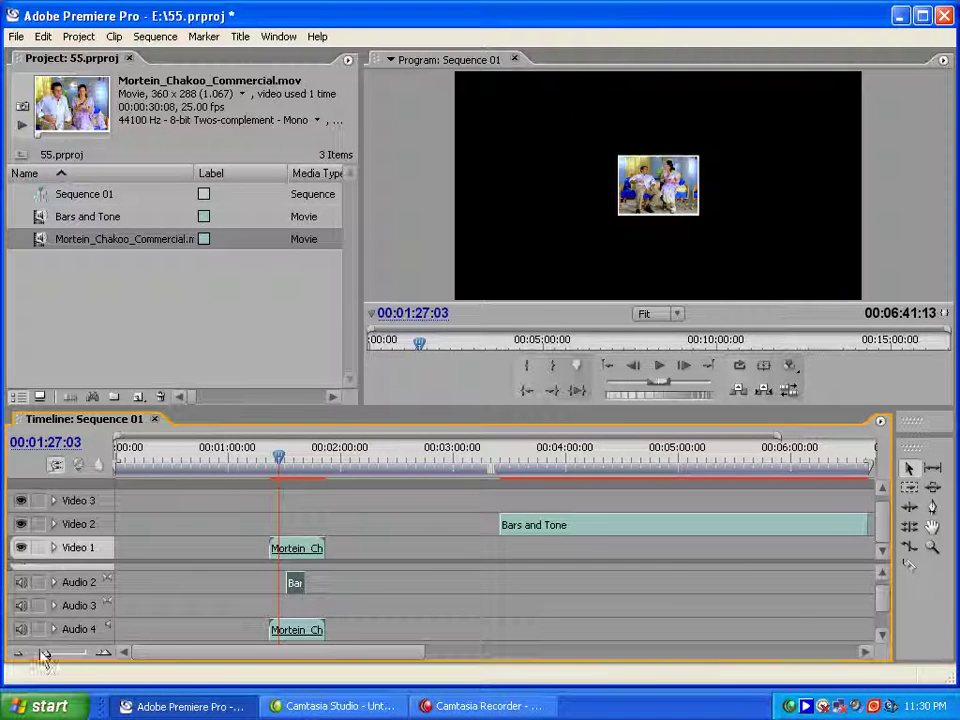
drag(42, 652, 57, 653)
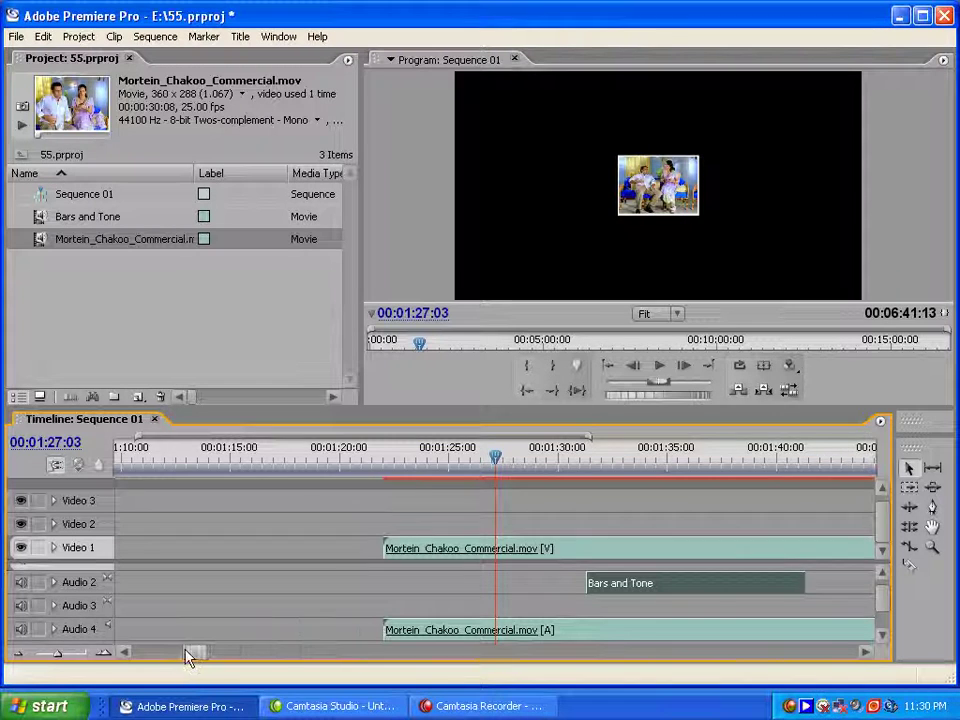
drag(193, 654, 198, 655)
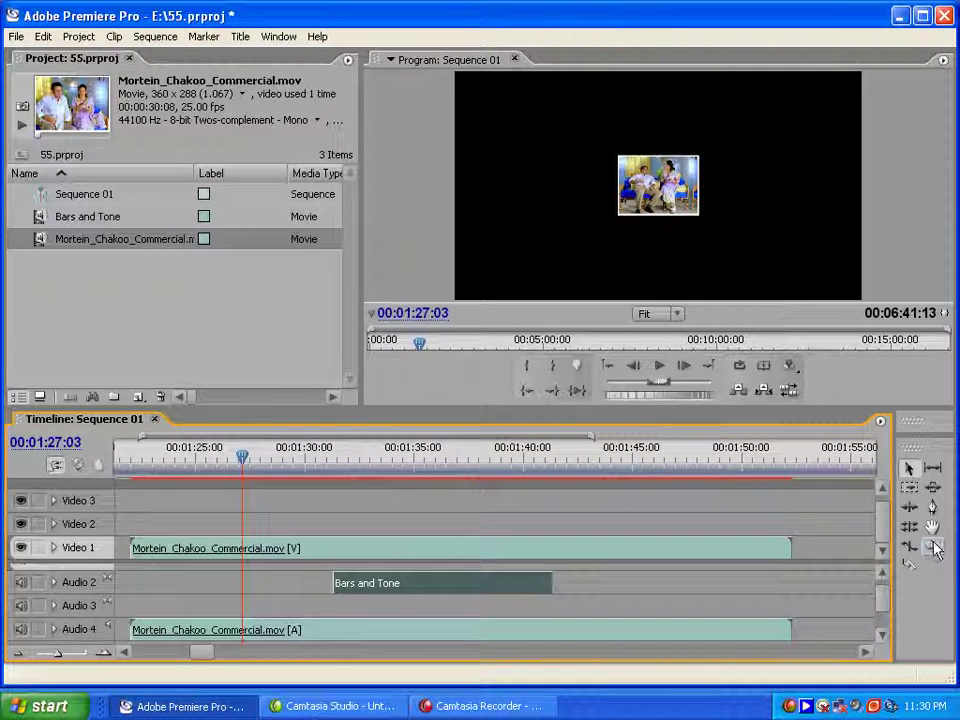
Razor the Mortein clip at the Bars and Tone edges, unlink the middle section, and delete its audio.
click(910, 566)
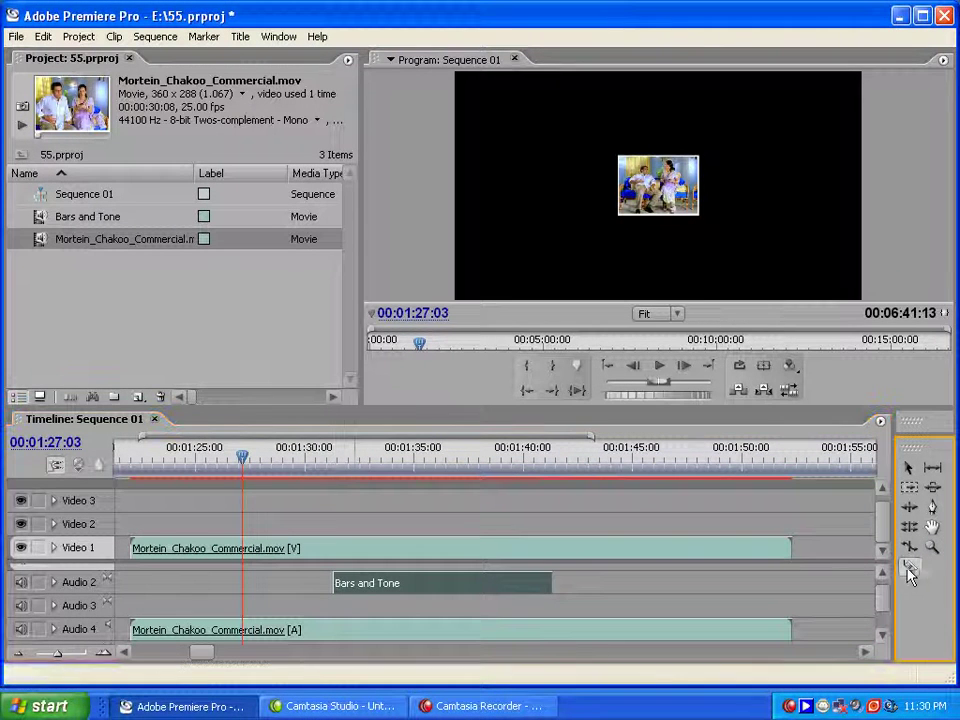
click(338, 627)
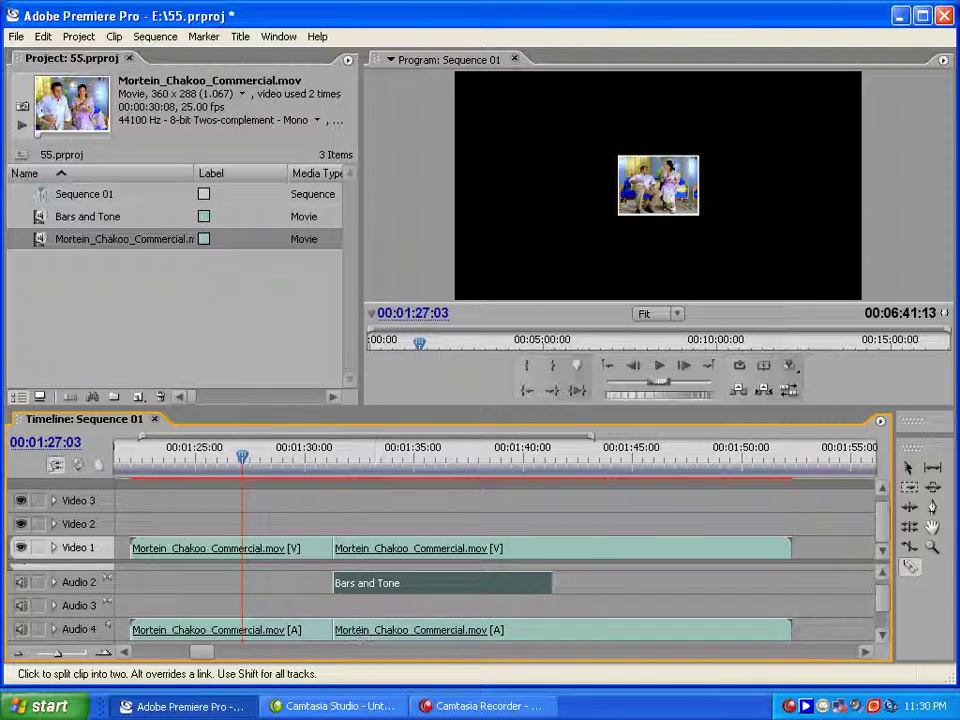
click(554, 628)
click(907, 469)
click(493, 637)
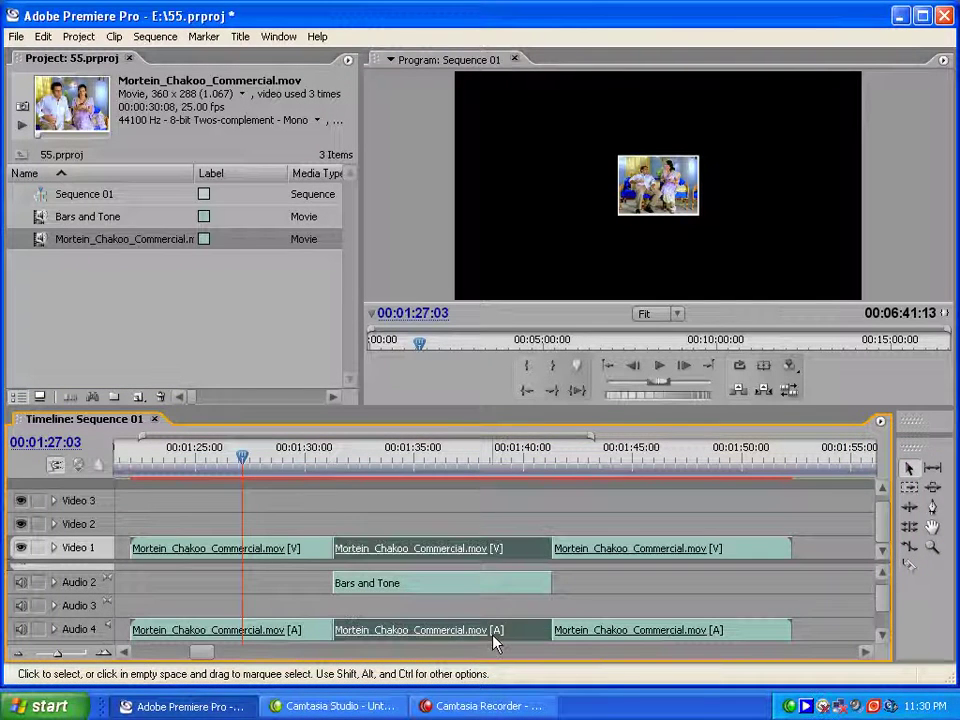
right_click(474, 558)
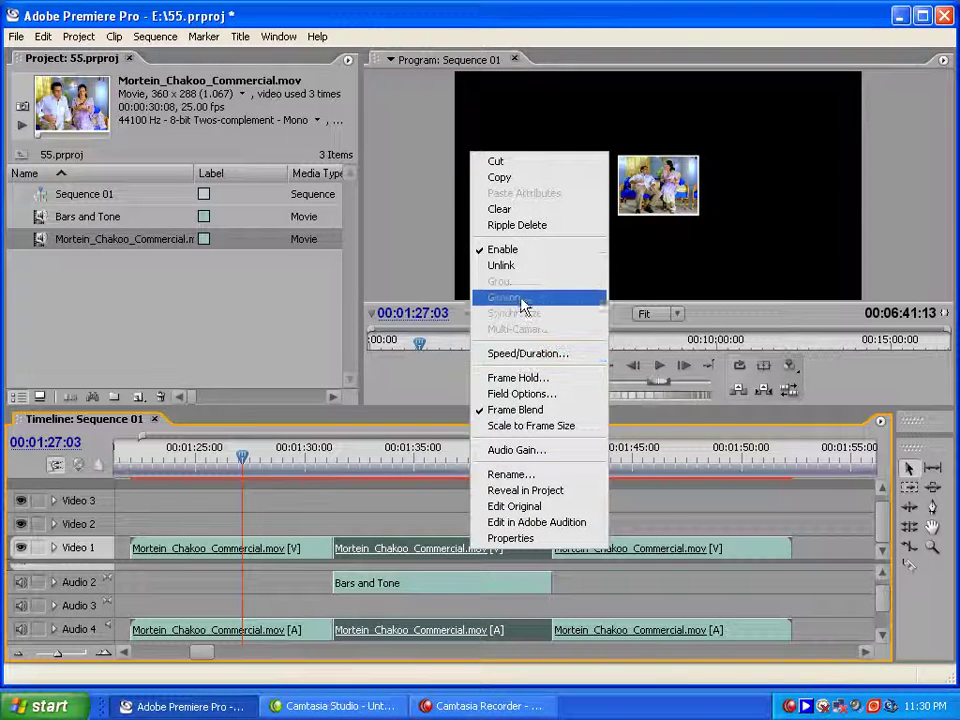
click(520, 266)
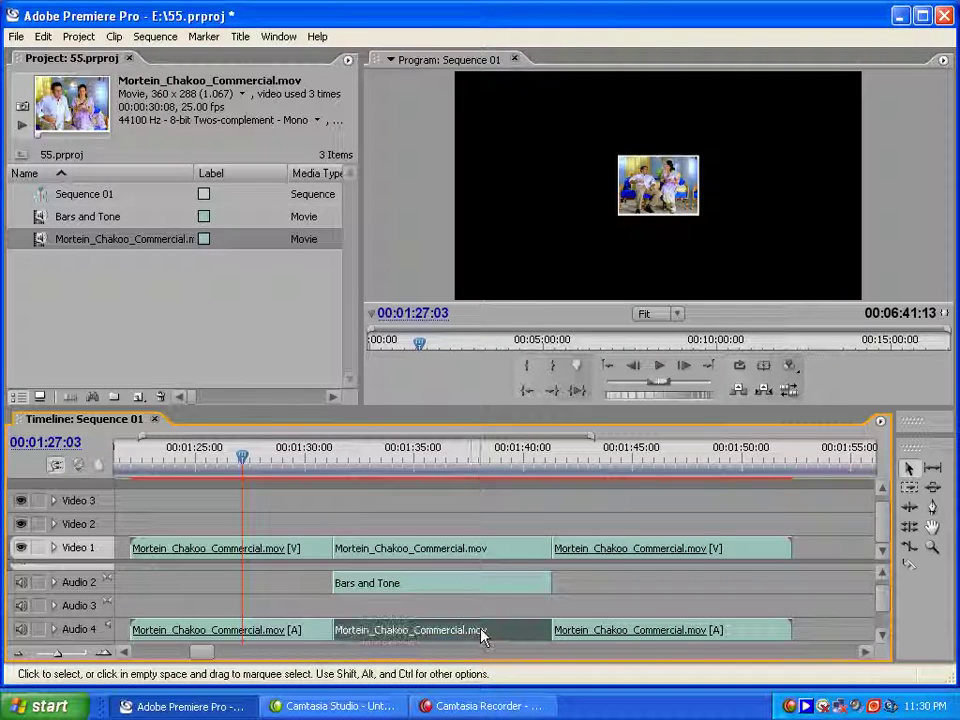
key(Delete)
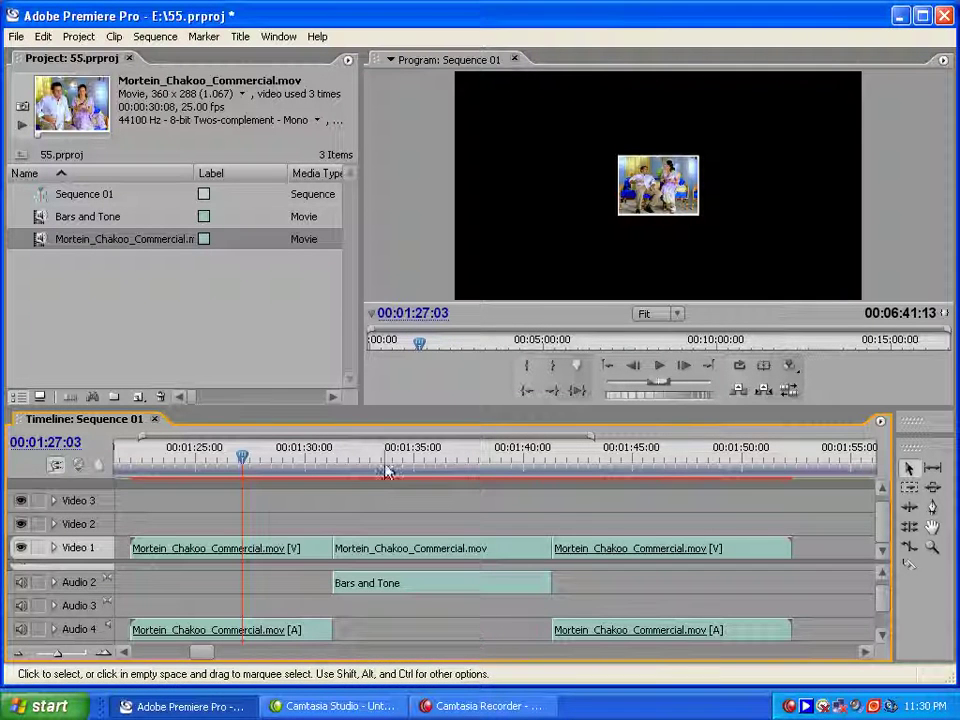
Preview from about 1:30, then marquee-select and delete all remaining clips on the timeline.
drag(257, 453, 319, 455)
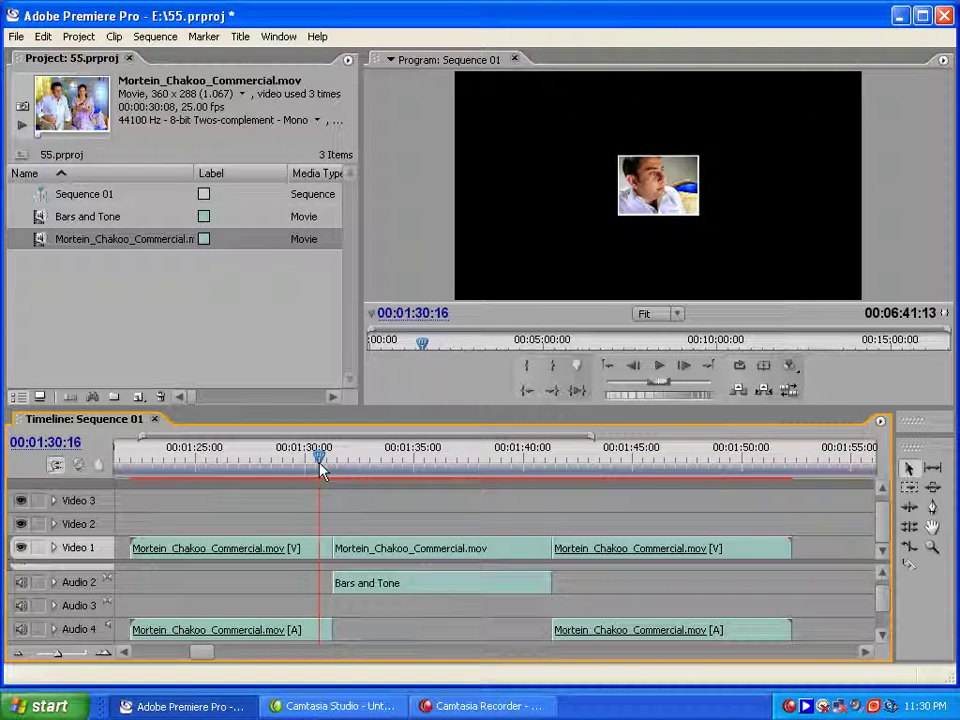
click(662, 366)
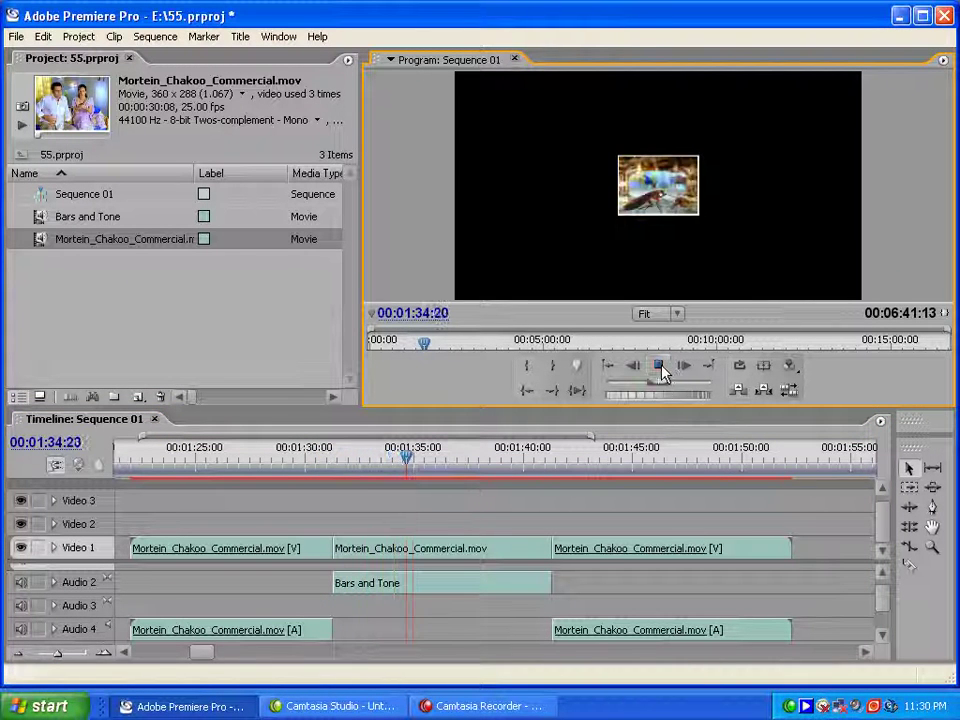
click(659, 366)
drag(421, 456, 383, 450)
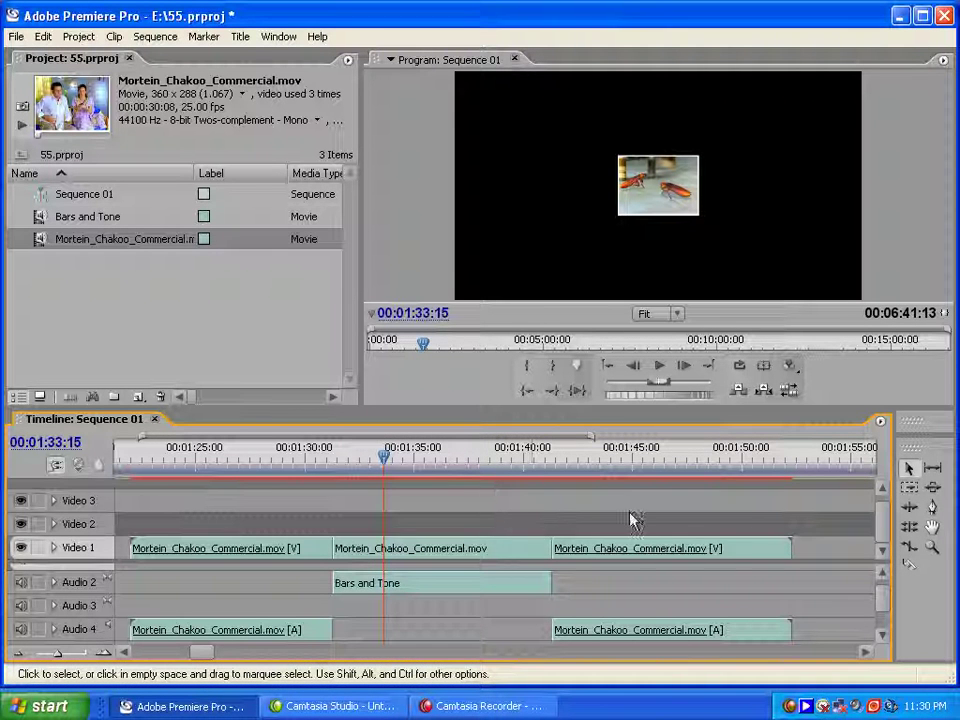
drag(787, 514, 121, 678)
key(Delete)
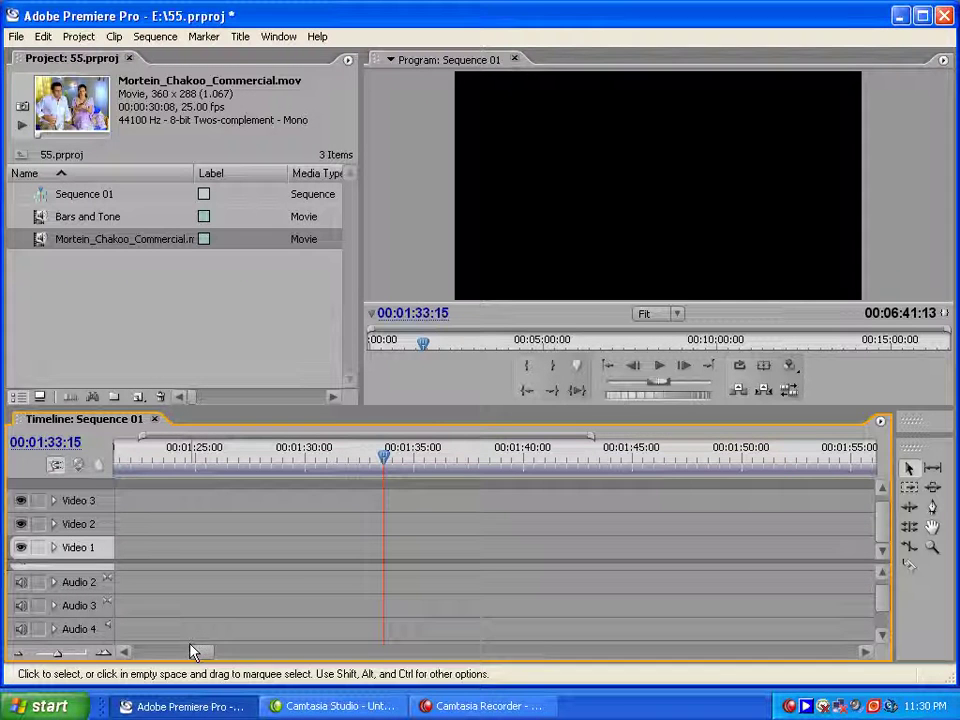
drag(388, 470, 119, 462)
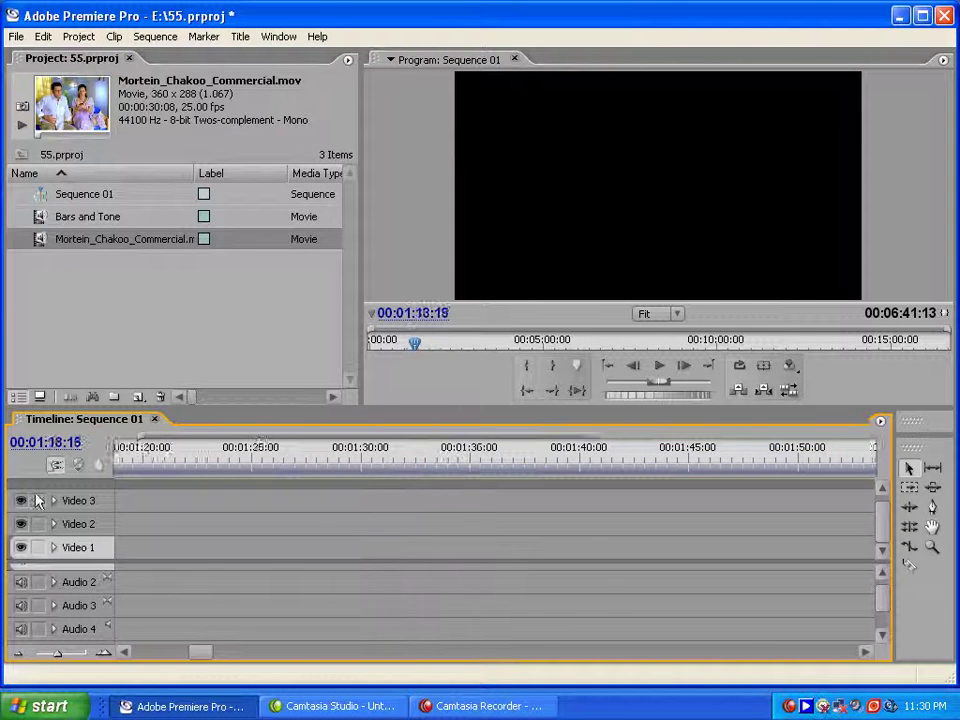
Create a 00:00:11:00, 25 fps Universal Counting Leader via File > New.
click(66, 298)
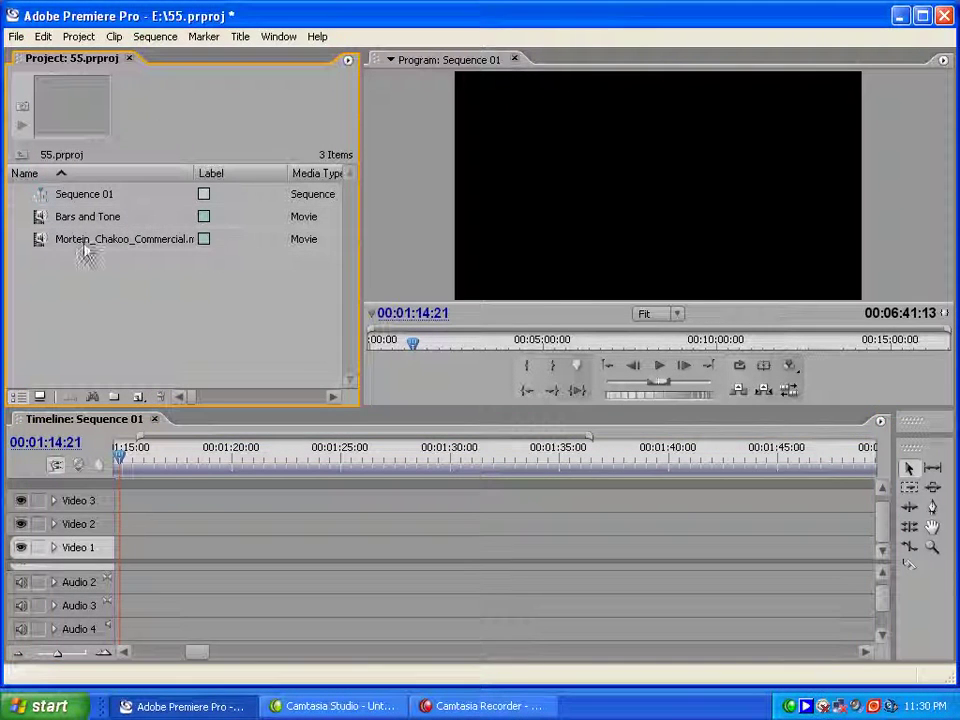
click(100, 217)
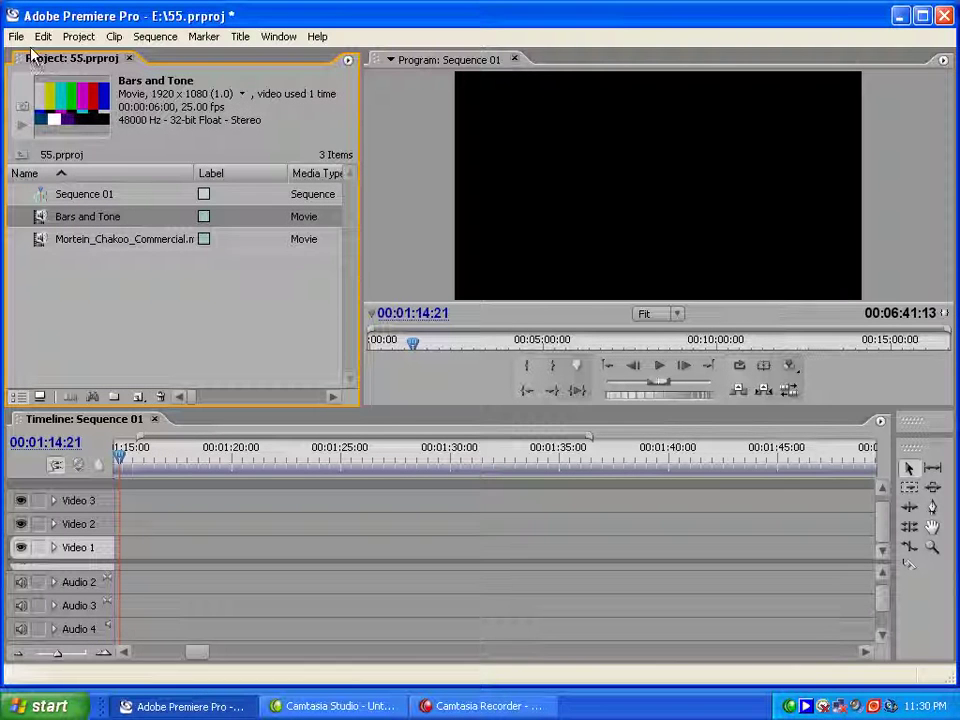
click(16, 36)
mouse_move(26, 56)
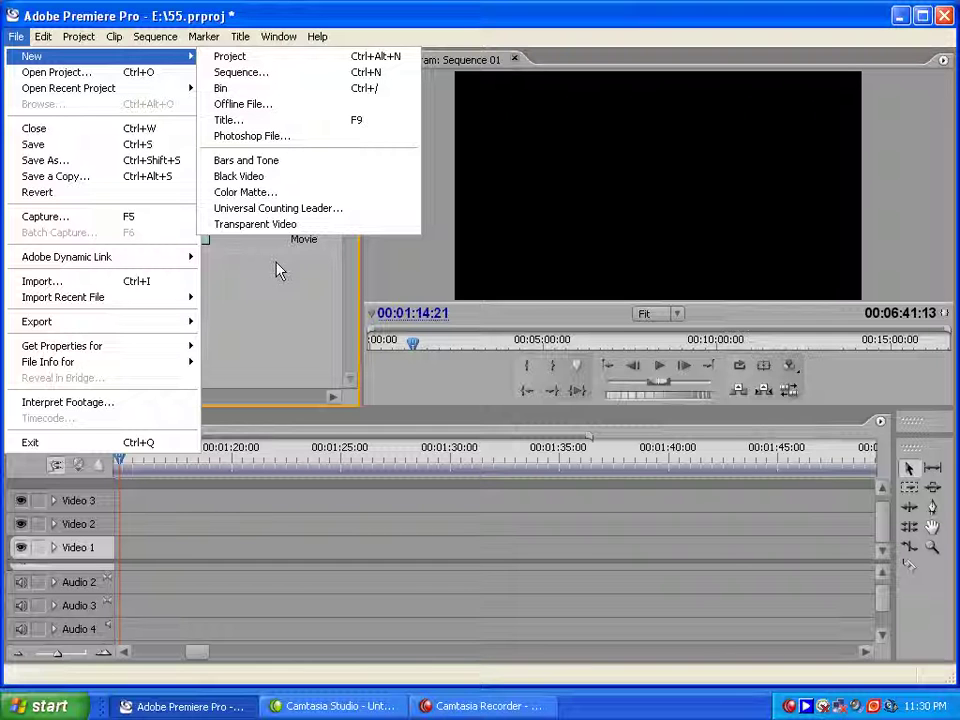
click(337, 212)
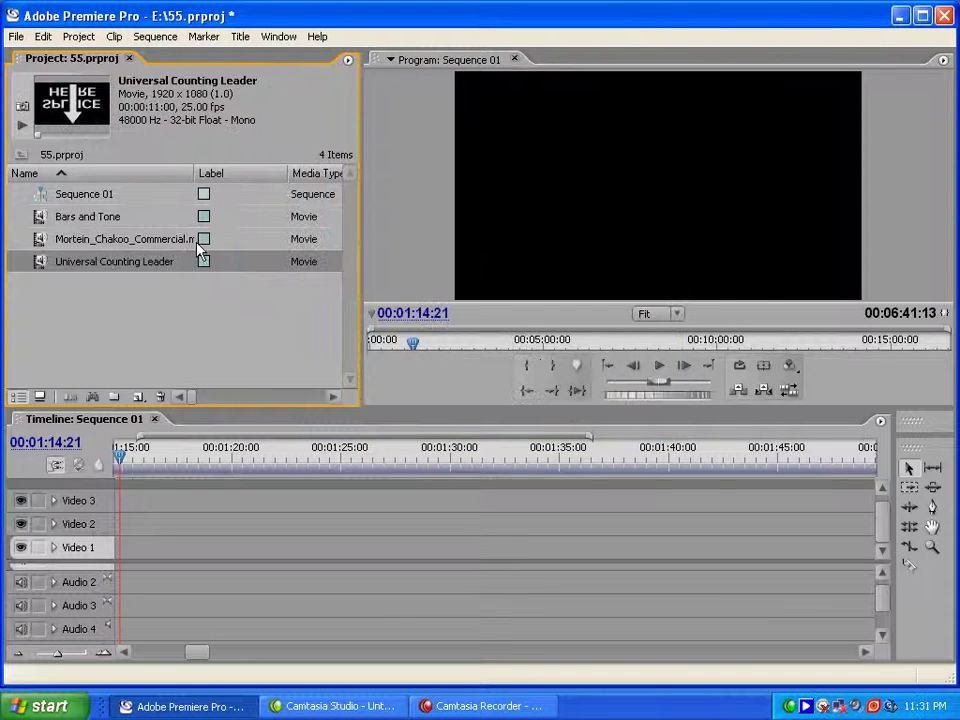
Place the counting leader on Video 2, zoom in, then delete it from the sequence.
drag(154, 266, 72, 528)
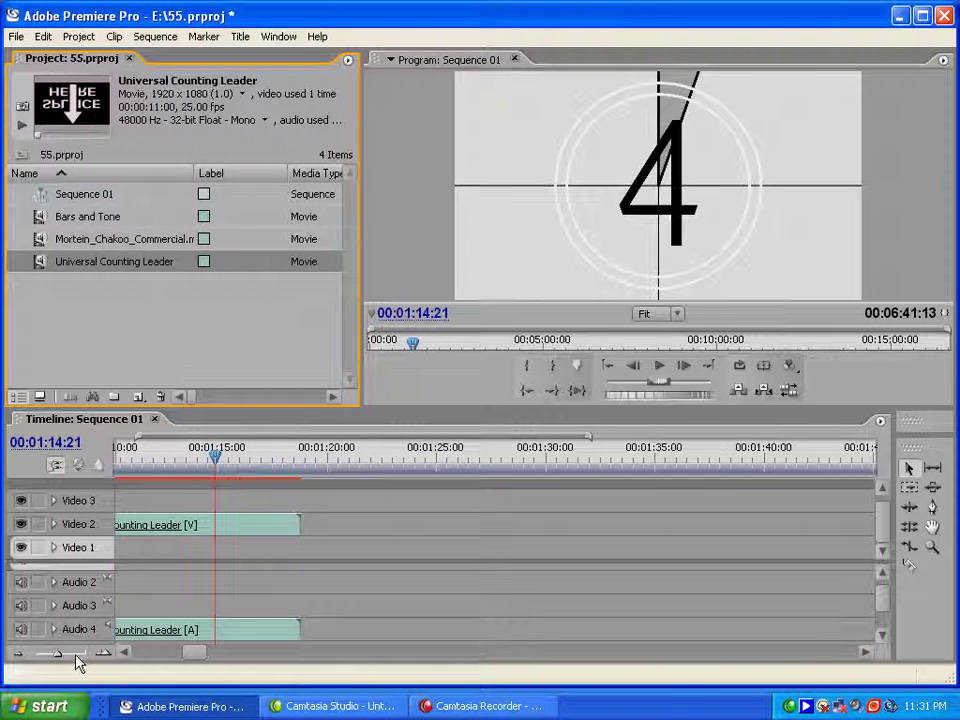
drag(58, 656, 36, 652)
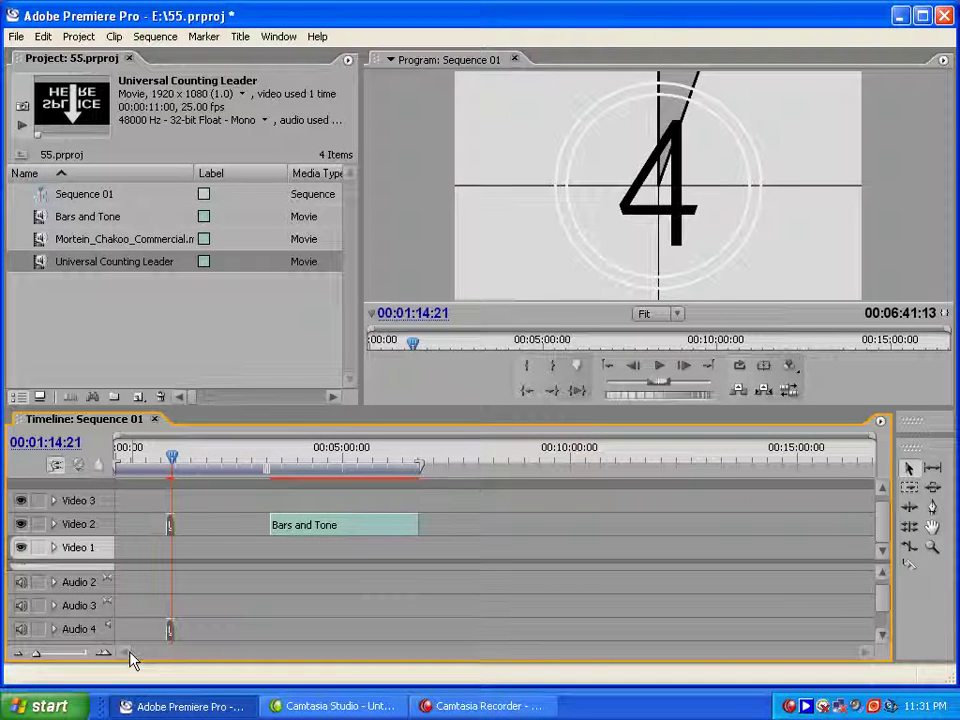
key(Delete)
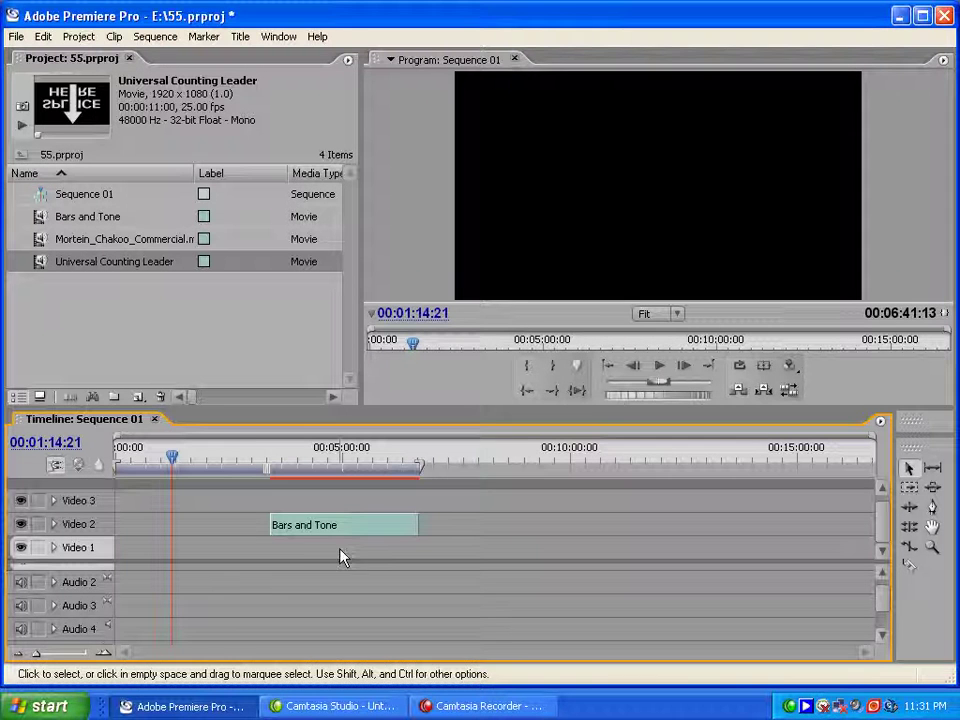
Move Bars and Tone to the sequence start, fit the timeline, then delete that clip.
drag(321, 525, 70, 518)
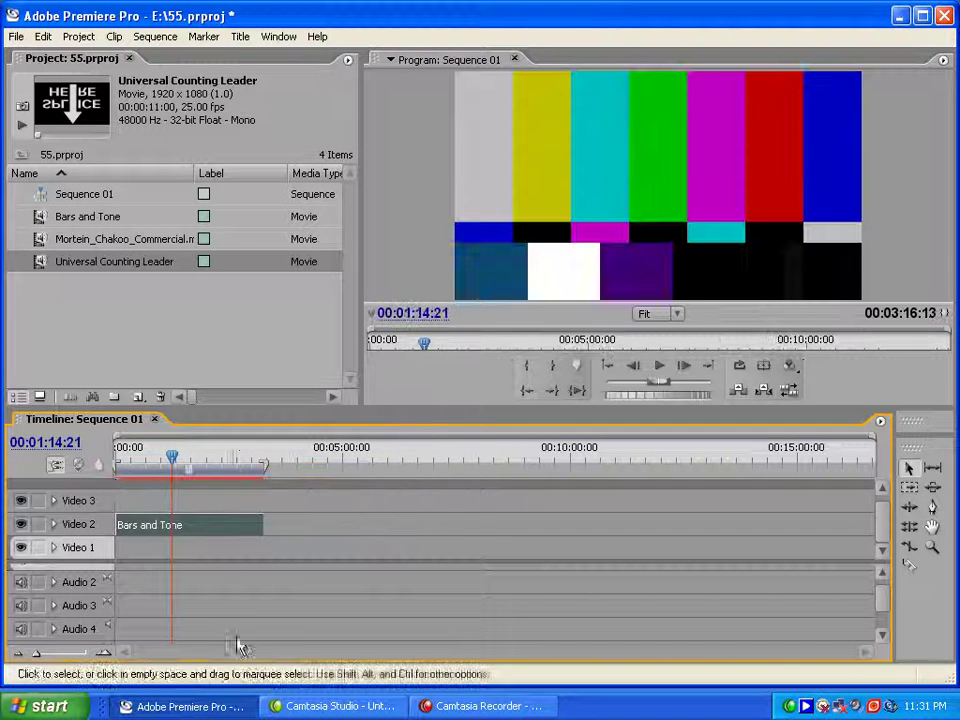
drag(172, 460, 5, 466)
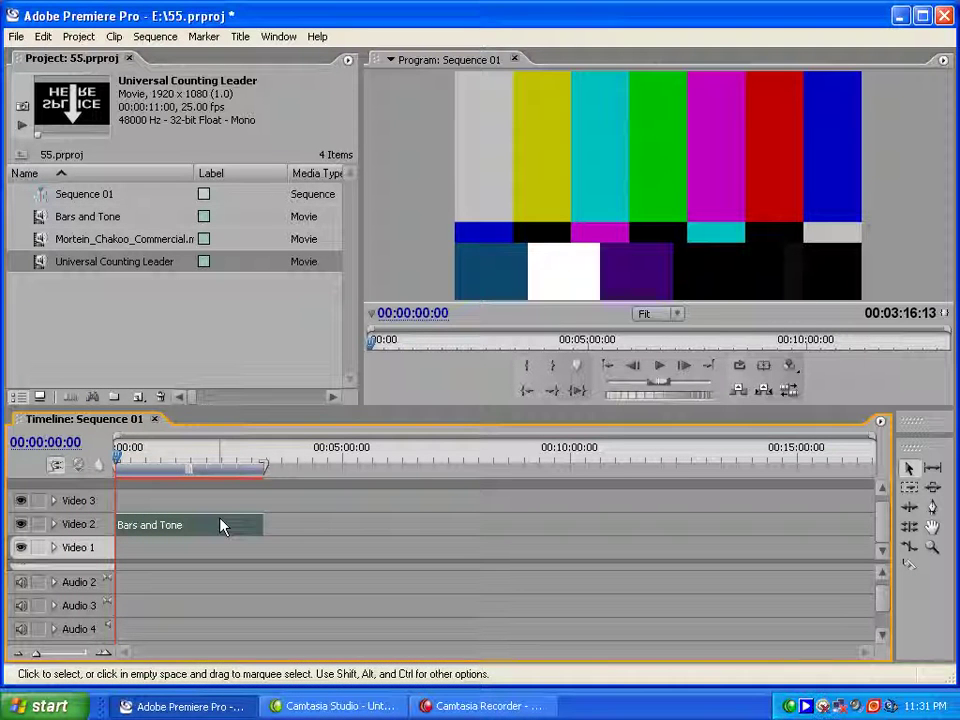
key(backslash)
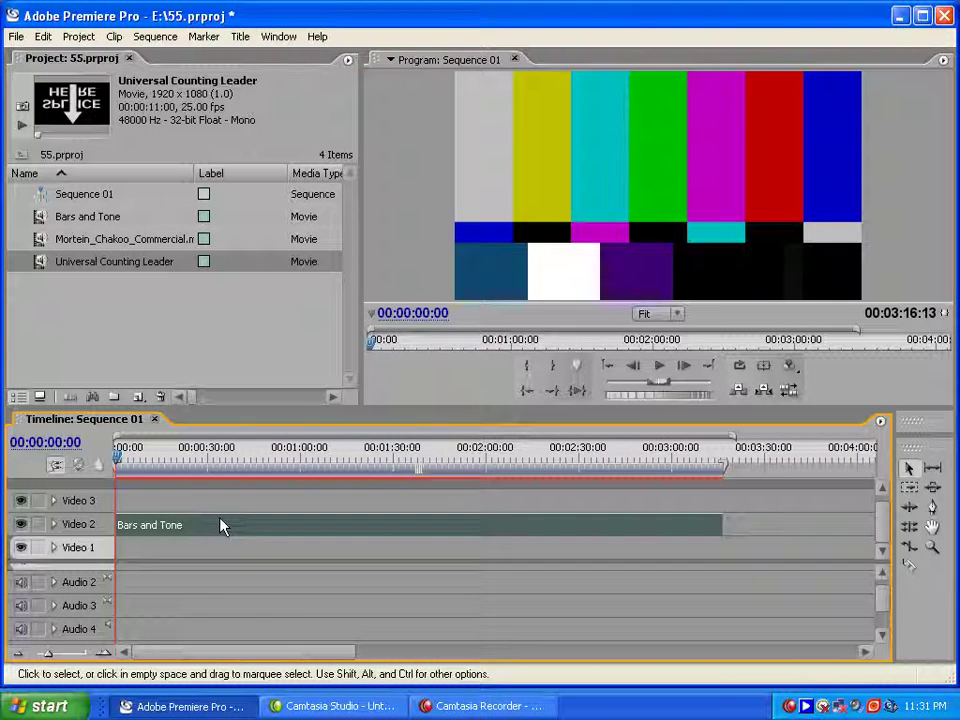
drag(44, 652, 4, 666)
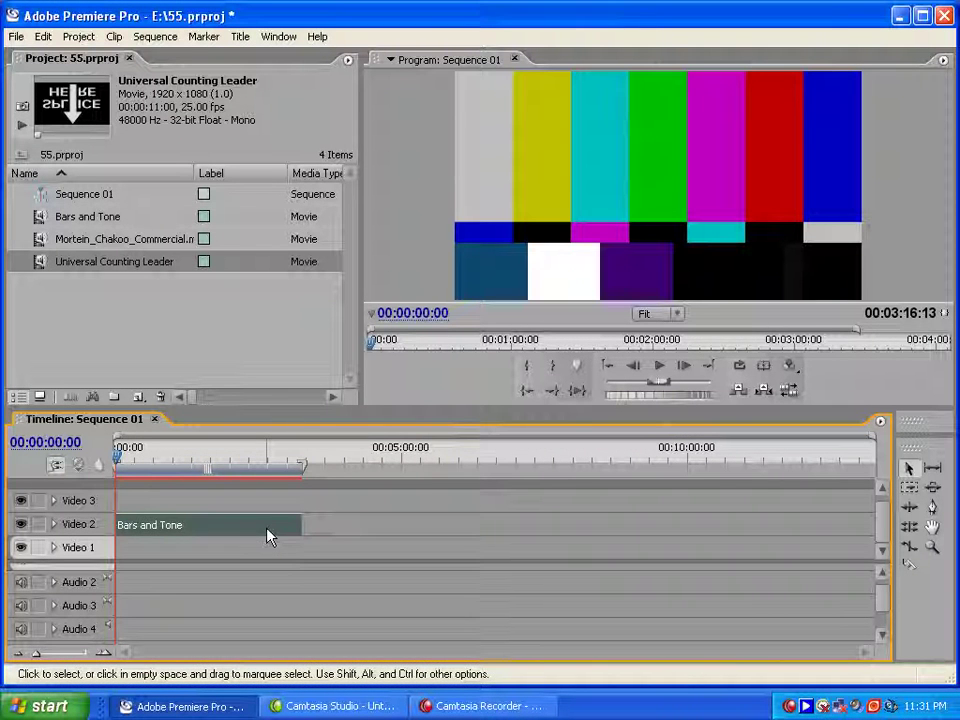
key(Delete)
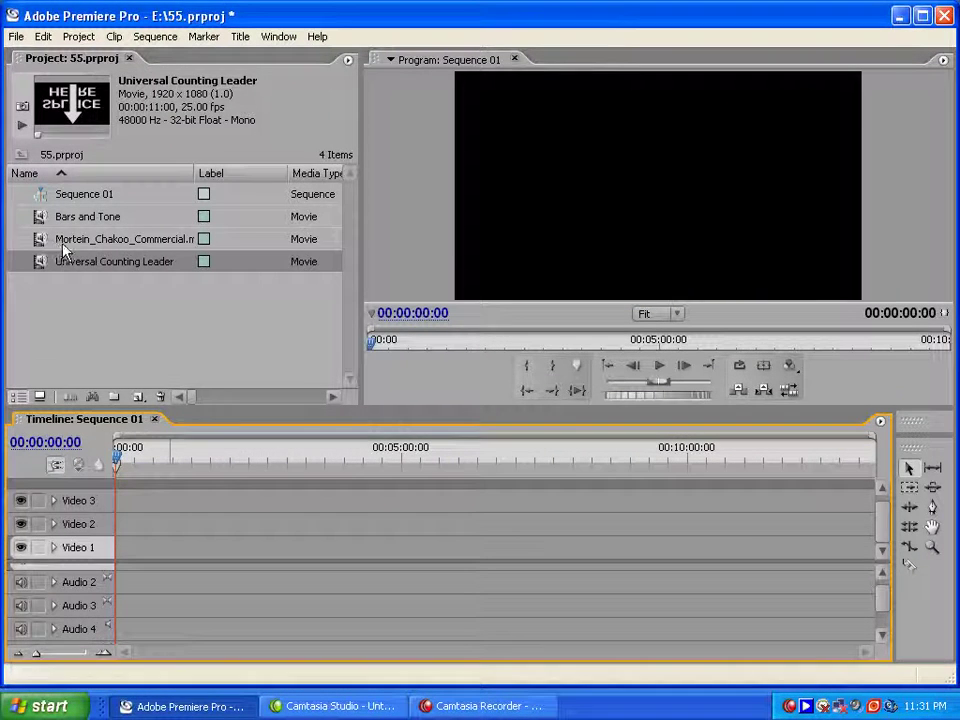
Place the Universal Counting Leader at the start of Video 1, zoom in, and play the countdown.
click(62, 246)
click(80, 216)
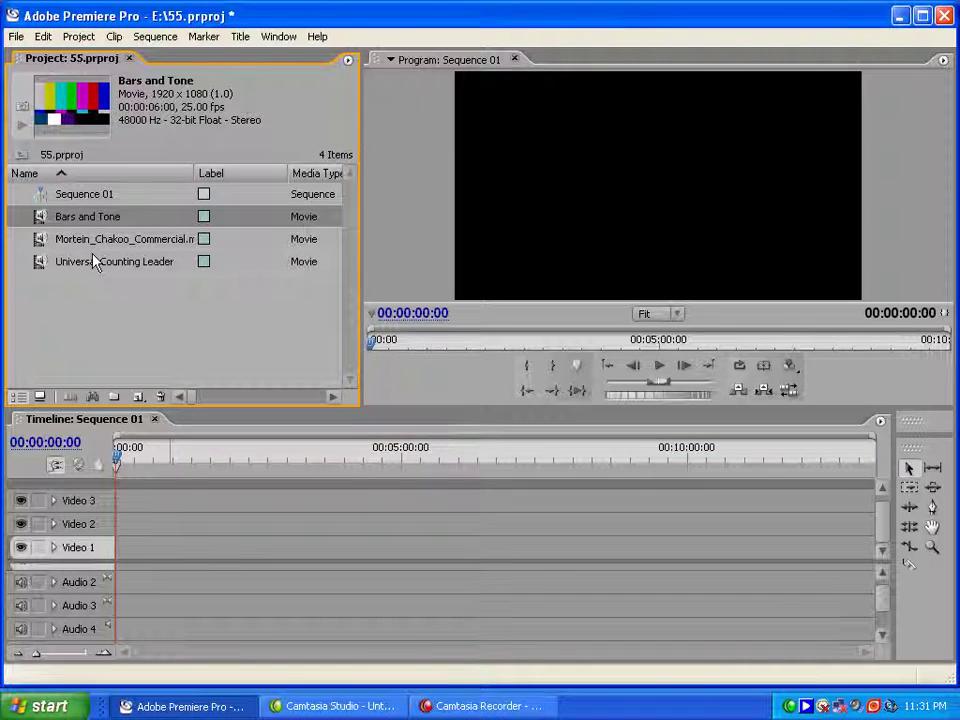
mouse_move(104, 270)
mouse_down()
mouse_move(66, 546)
mouse_move(10, 550)
mouse_up()
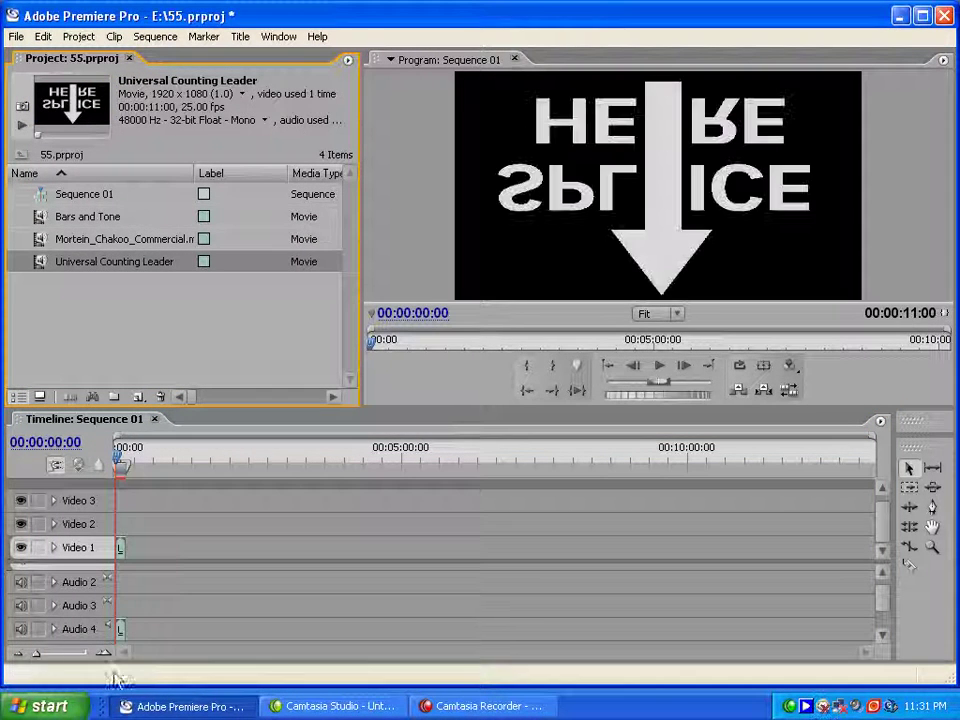
drag(50, 655, 58, 655)
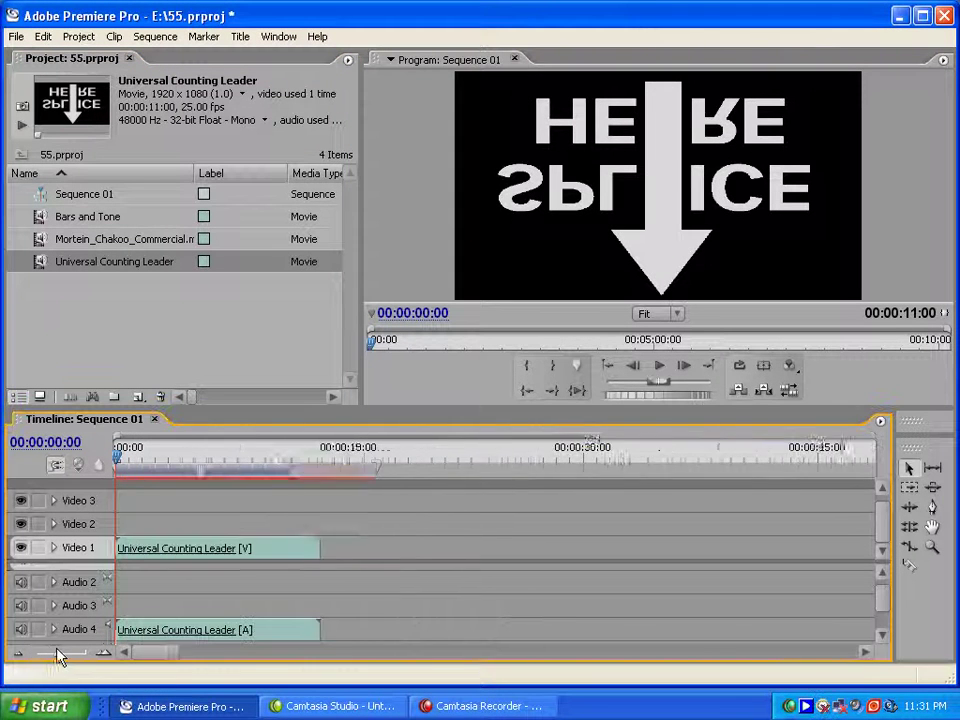
click(660, 366)
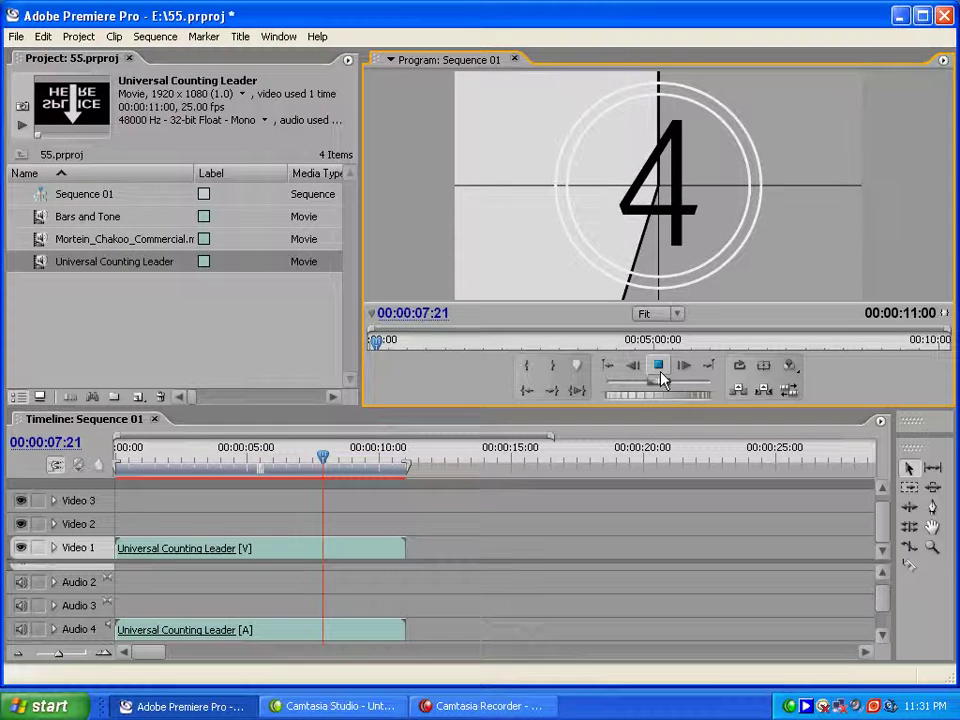
Scrub the playhead to 00:00:03:00, the first '8' frame after PICTURE START.
drag(375, 457, 207, 457)
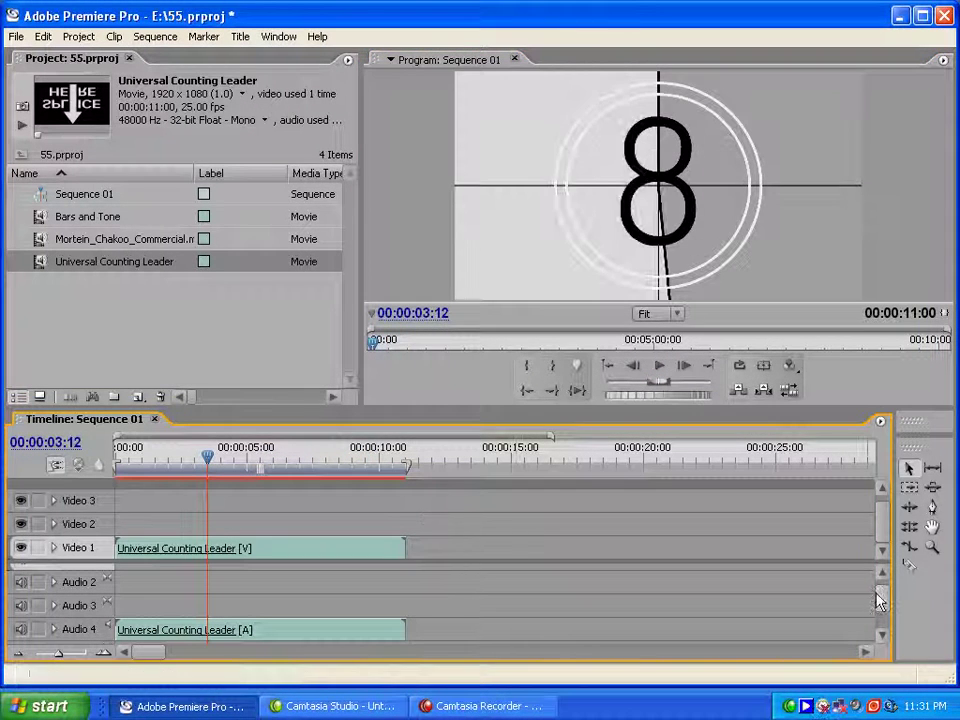
mouse_move(876, 592)
mouse_down()
mouse_move(882, 620)
mouse_move(883, 521)
mouse_up()
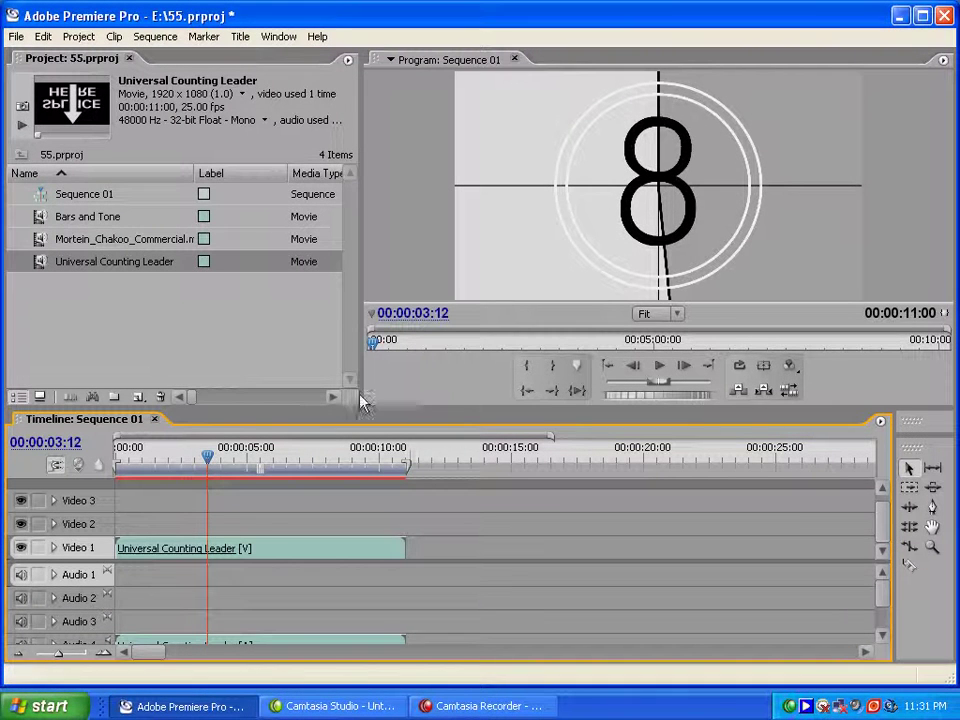
drag(153, 461, 196, 457)
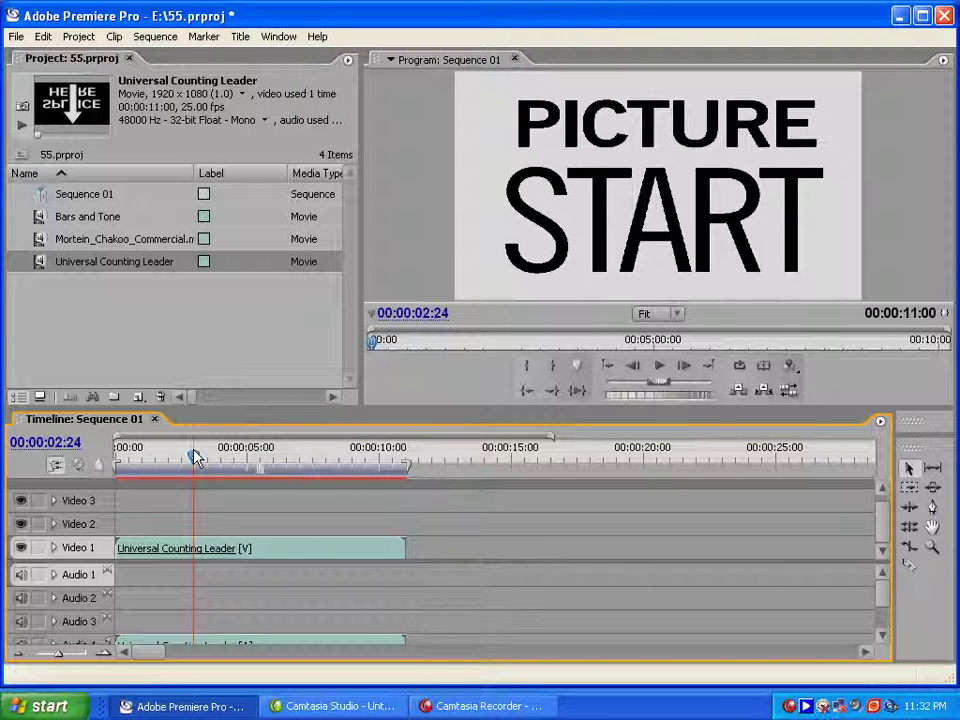
drag(196, 457, 197, 457)
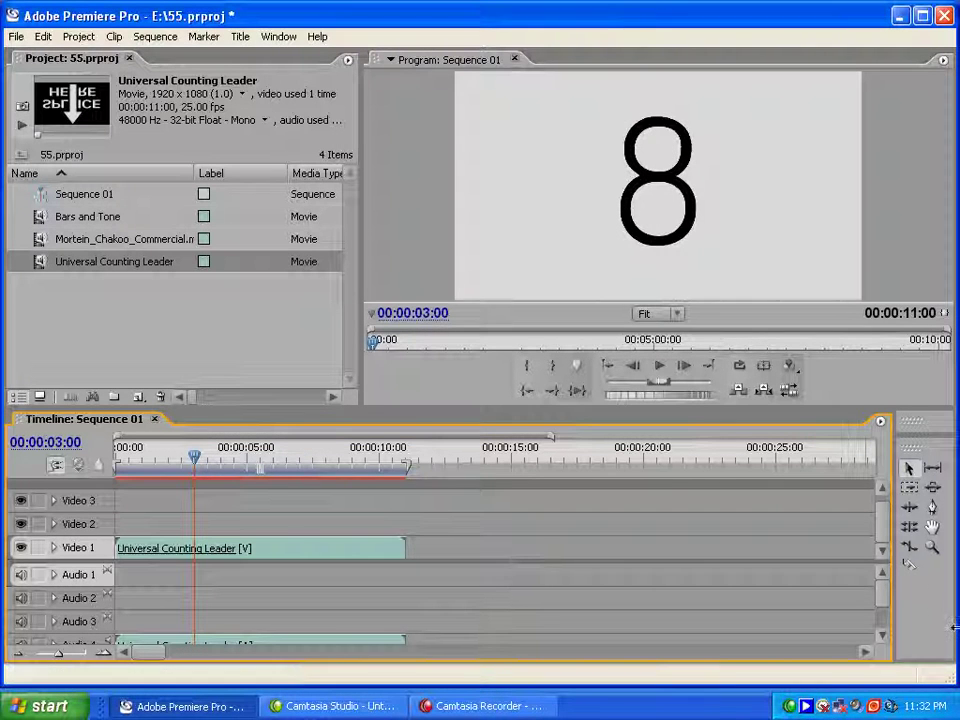
Razor the leader at its 8 frame, delete the PICTURE START piece, and move the remainder to 00:00.
click(909, 564)
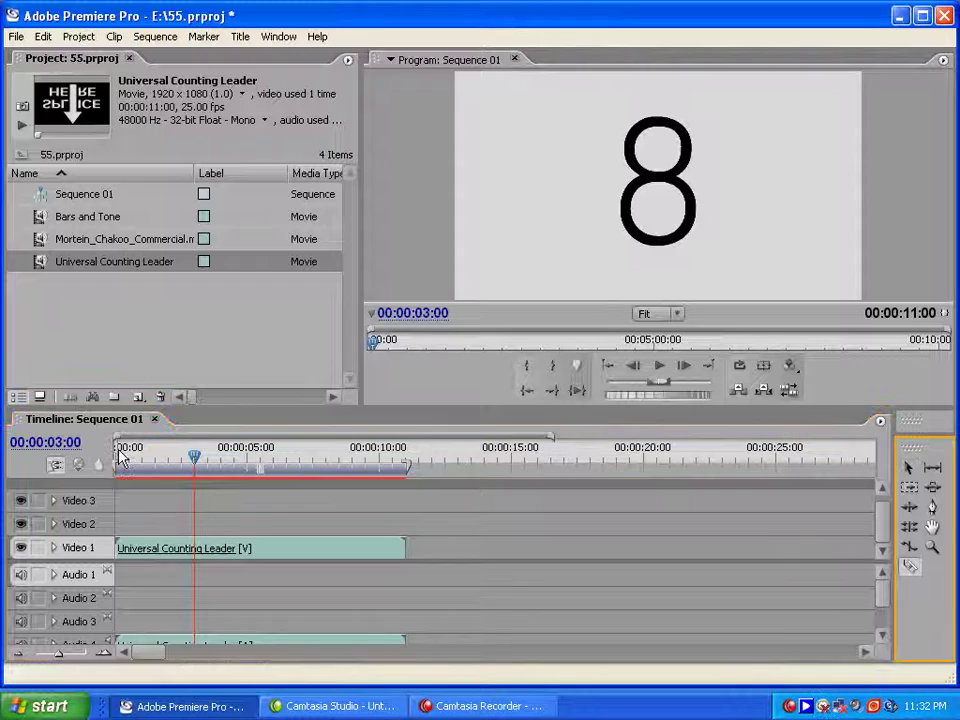
click(195, 548)
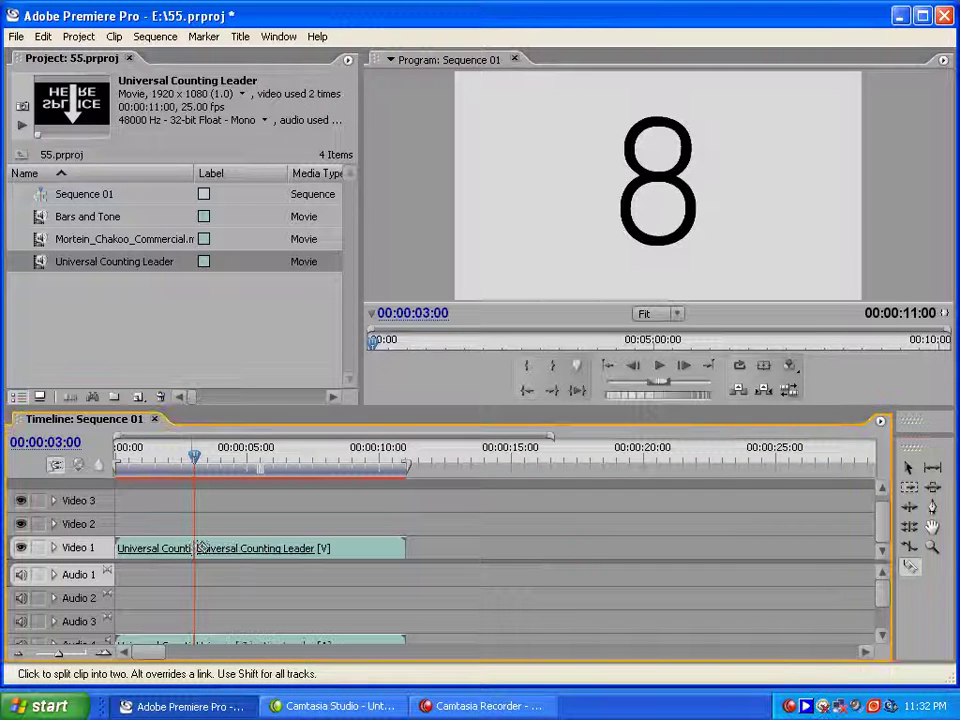
click(909, 467)
click(150, 547)
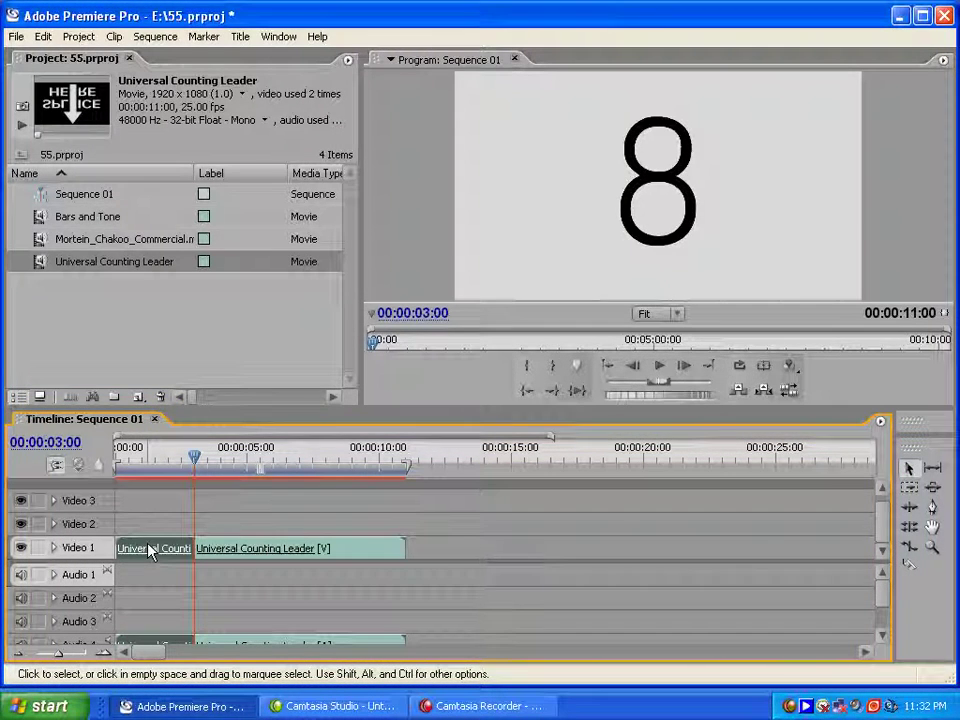
key(Delete)
drag(300, 552, 188, 552)
drag(193, 460, 143, 460)
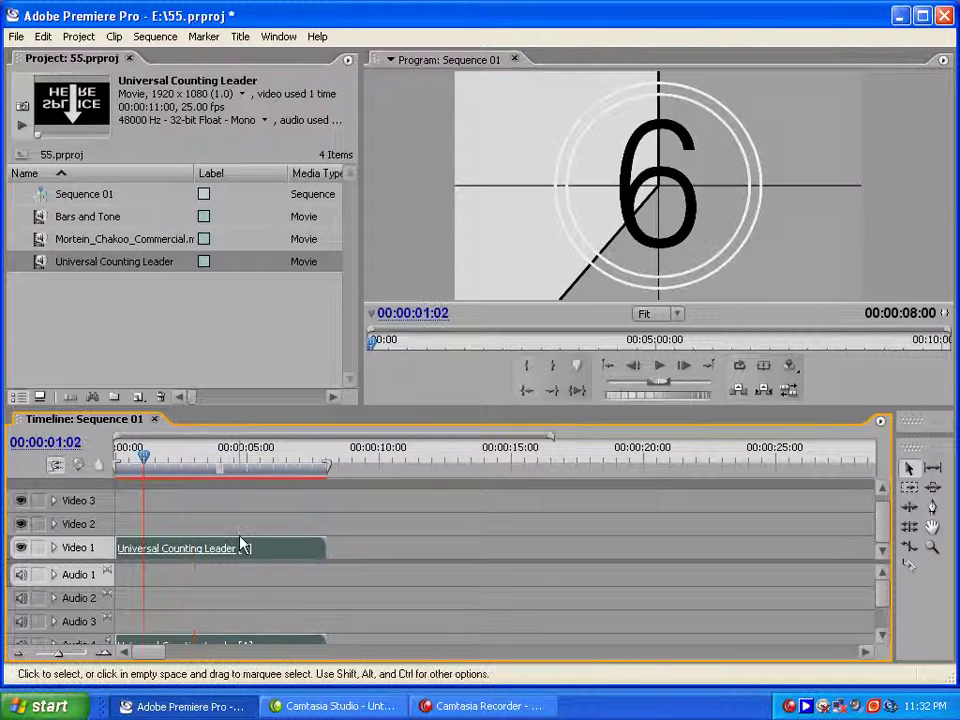
Open the Universal Counting Leader setup and set the wipe colour to red.
double_click(244, 550)
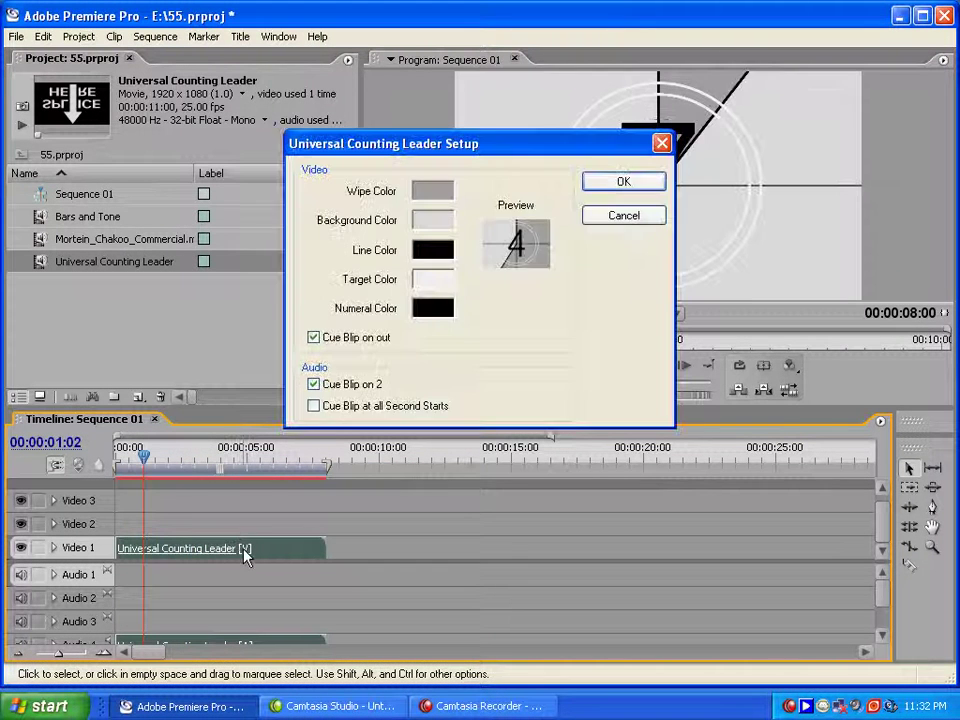
click(424, 193)
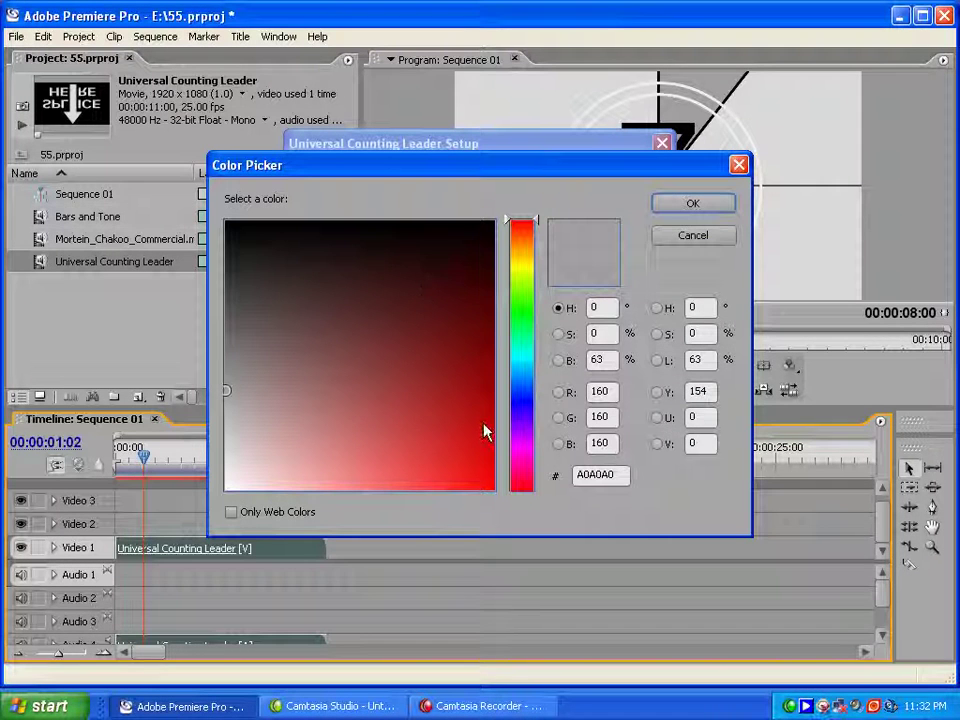
click(483, 425)
click(670, 210)
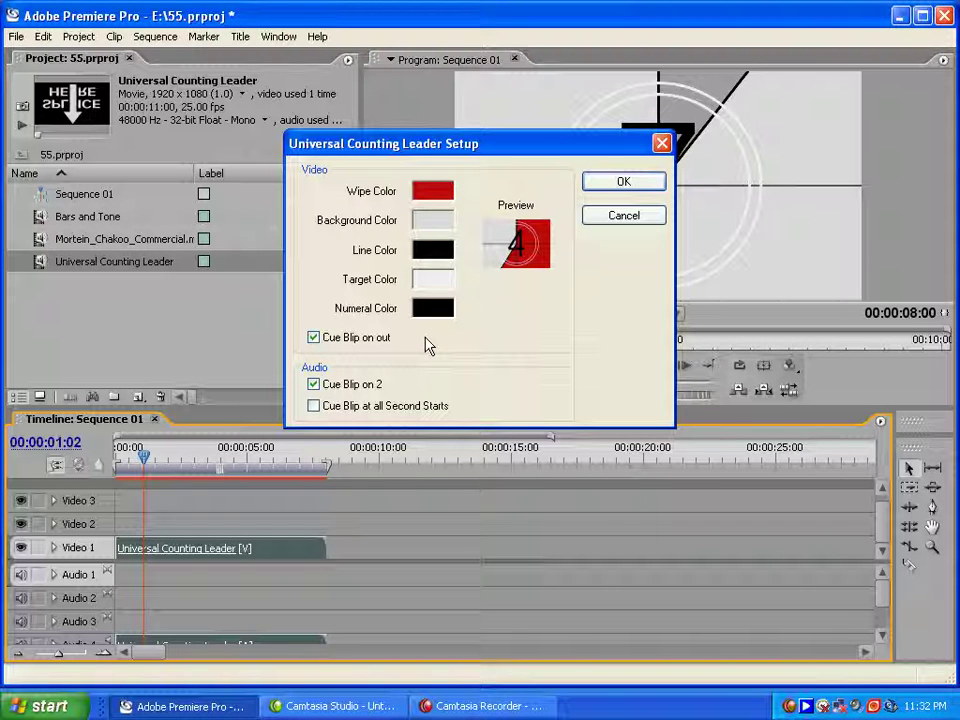
Set the numeral colour to dark green (0D8C0D) and apply the leader settings.
click(433, 310)
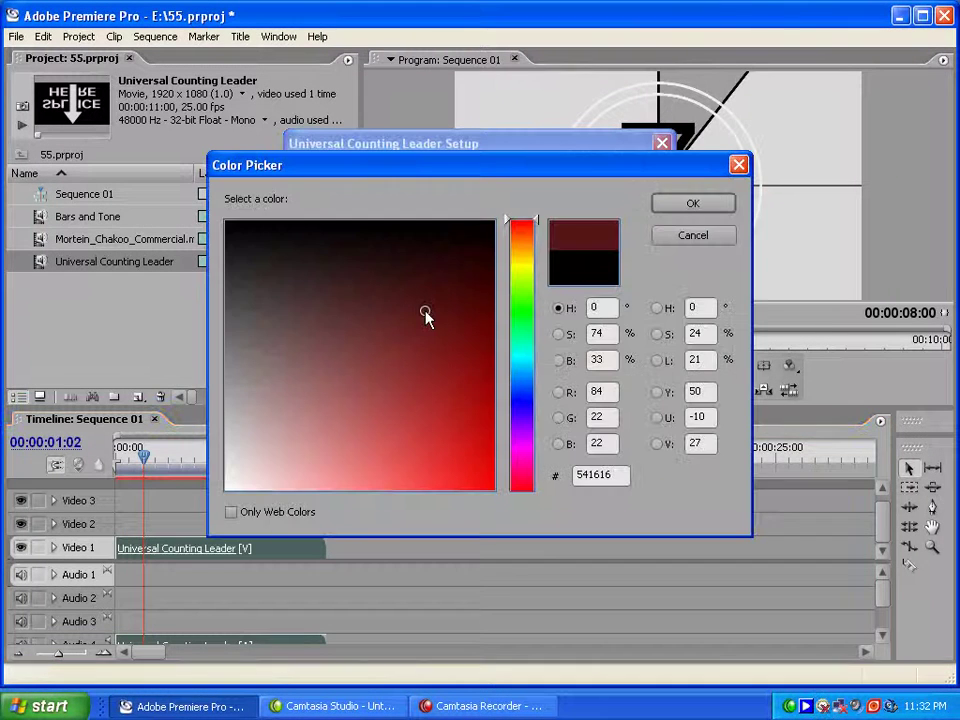
click(521, 317)
click(472, 370)
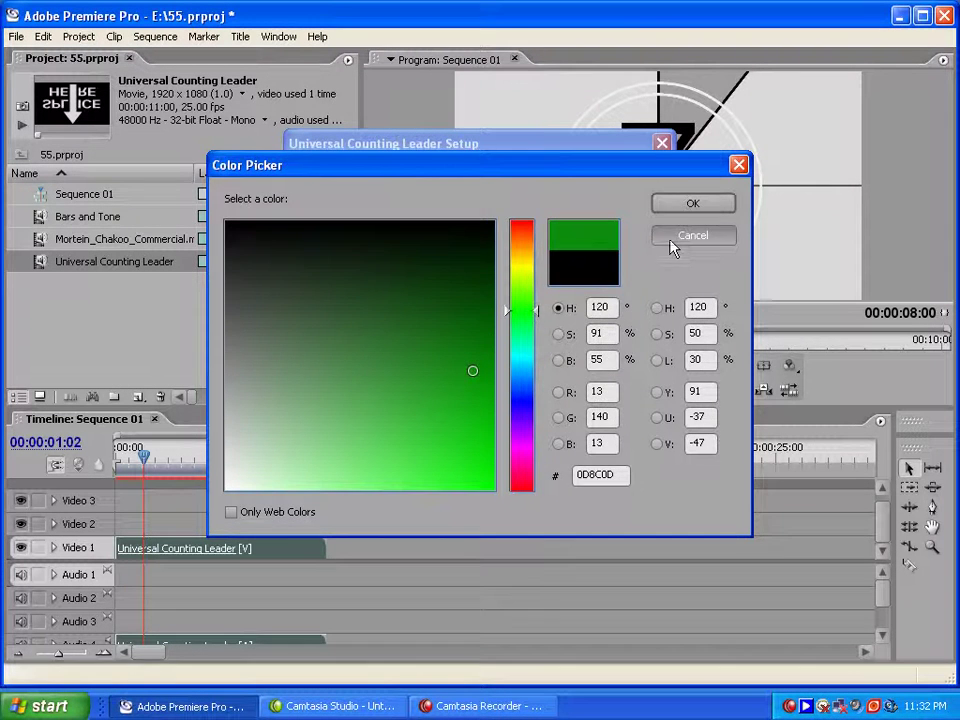
click(685, 207)
click(623, 181)
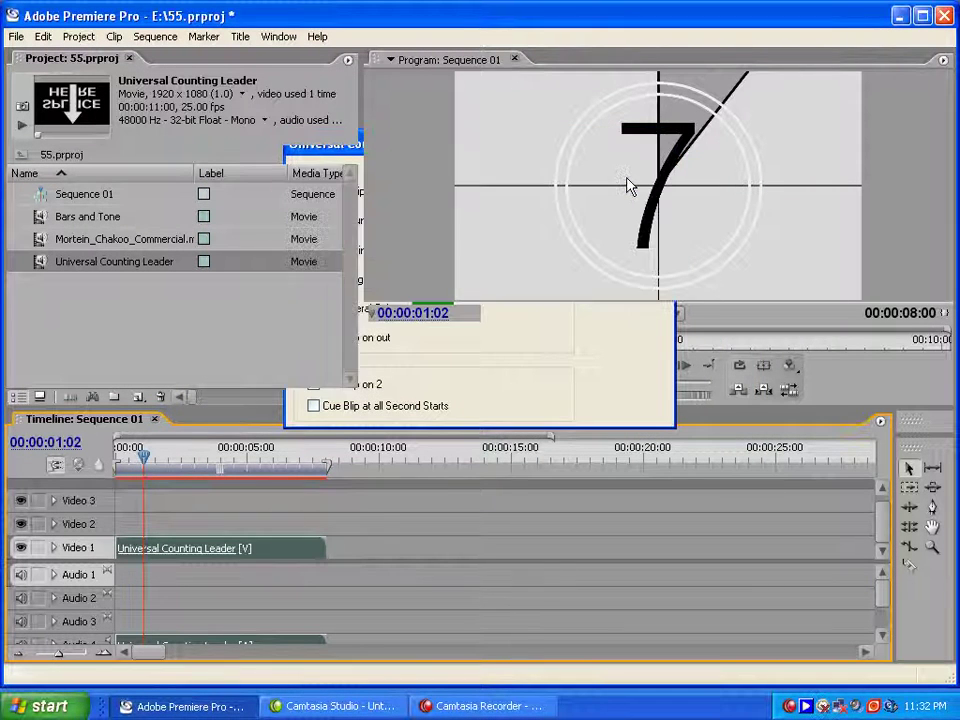
Play back the recoloured leader, return the playhead to 00:00:01:04, and render previews.
click(666, 365)
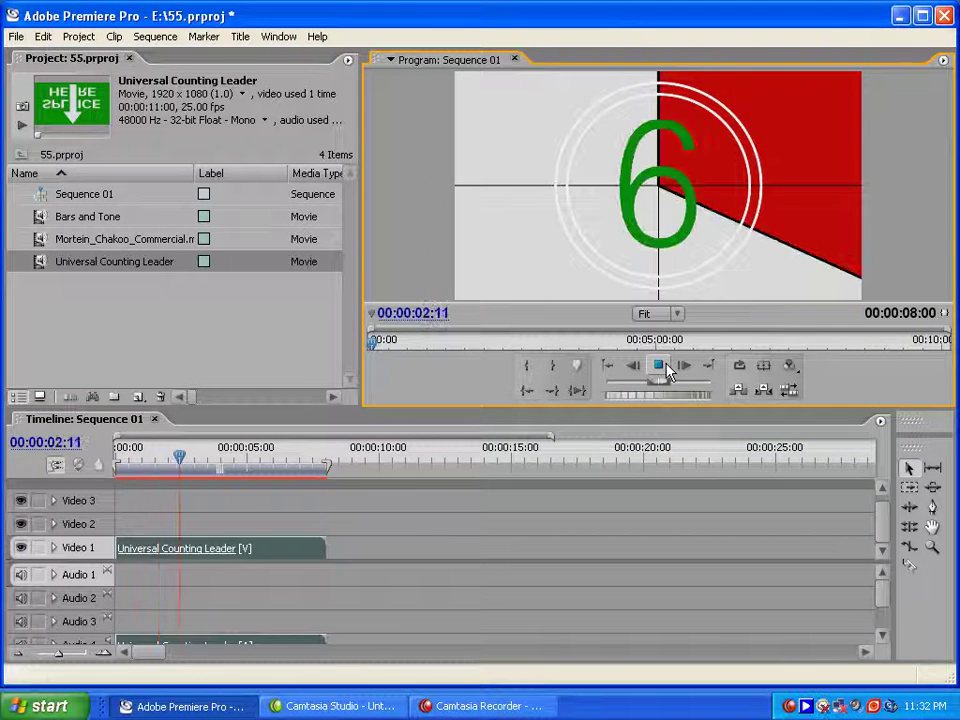
click(668, 370)
drag(226, 458, 147, 460)
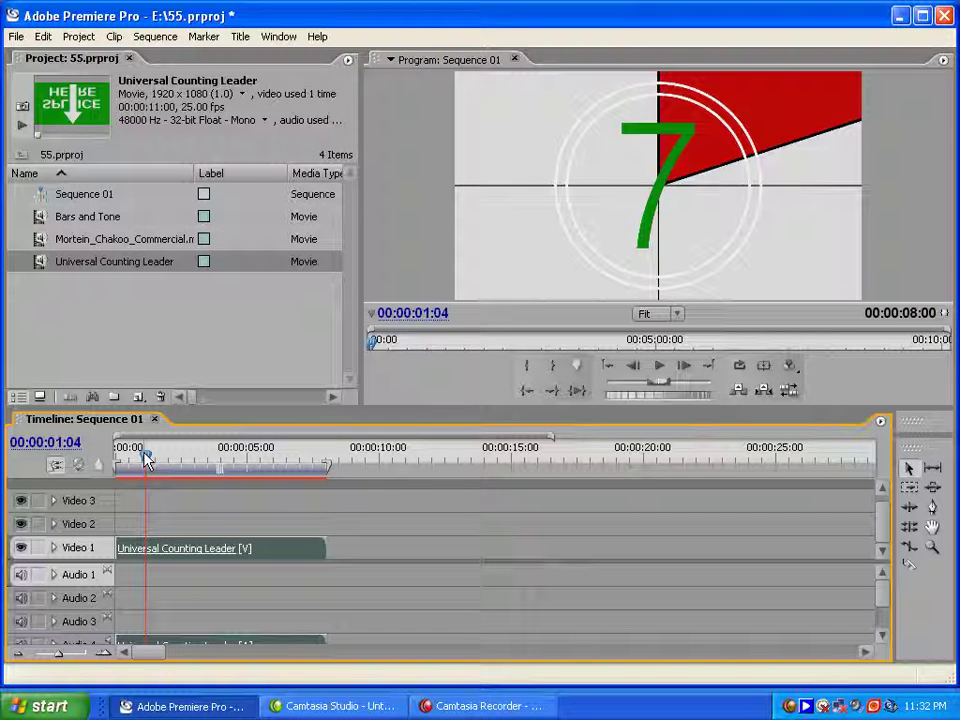
key(Return)
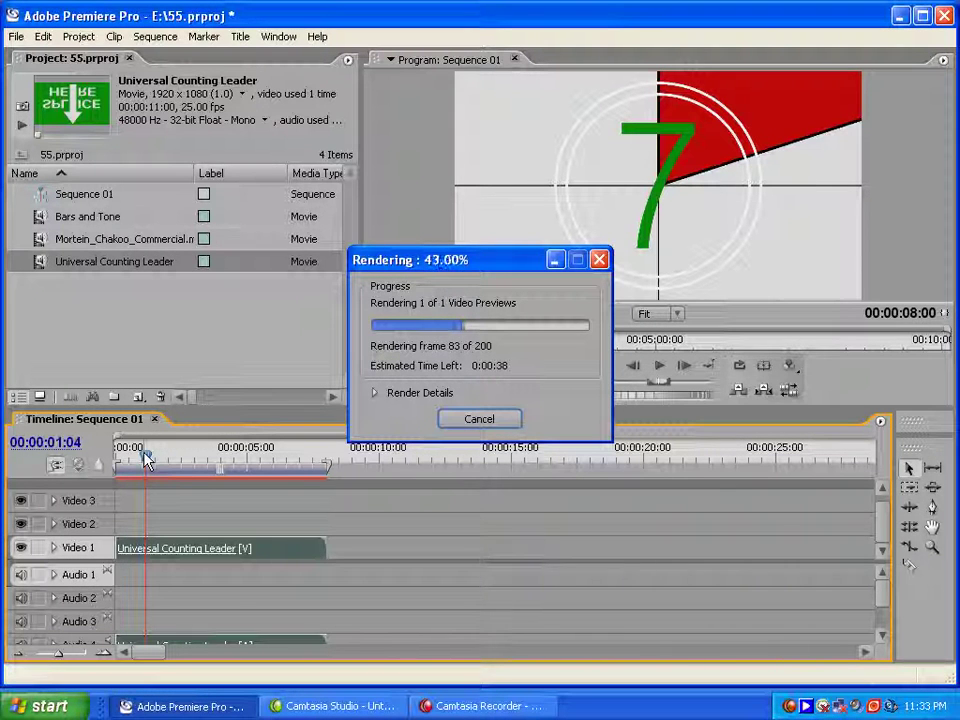
Cancel the full render, shorten the work area bar, and render just that range.
click(462, 422)
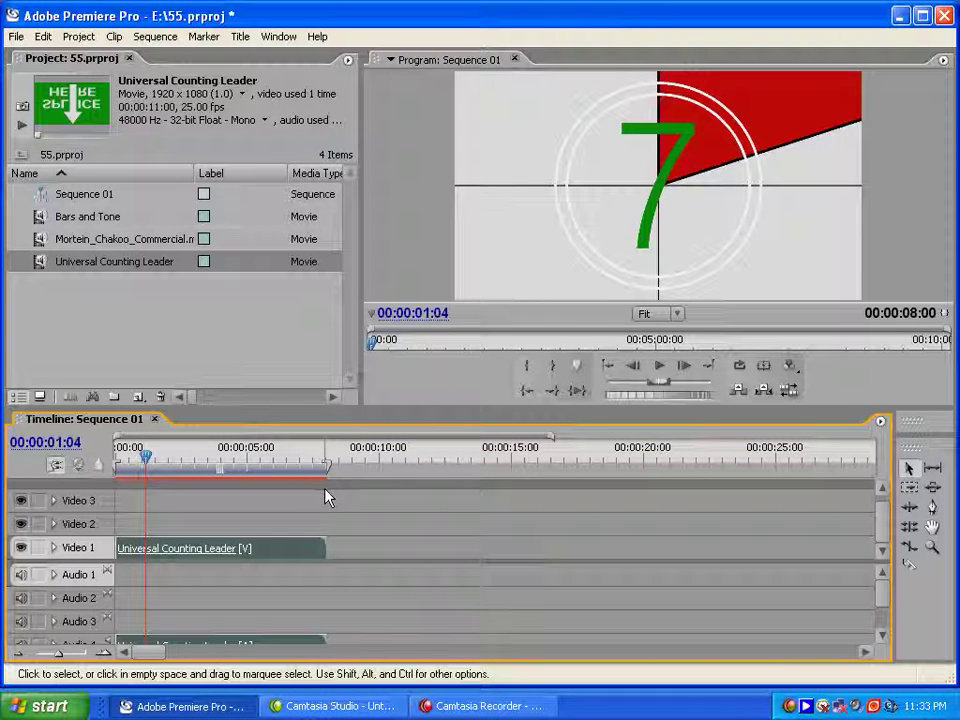
drag(328, 473, 270, 472)
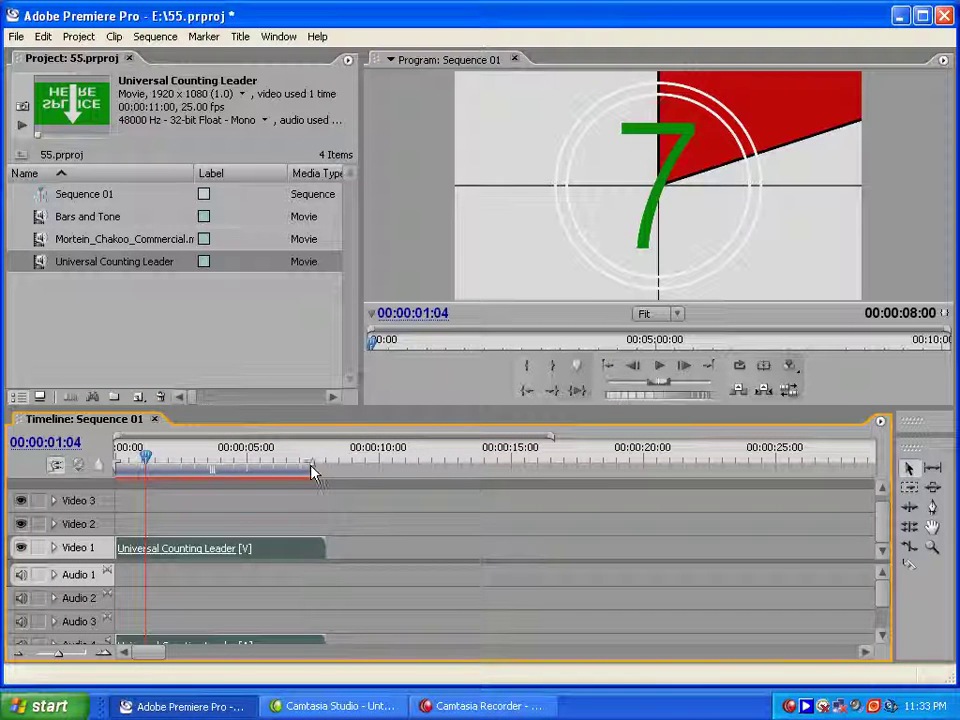
drag(197, 473, 190, 473)
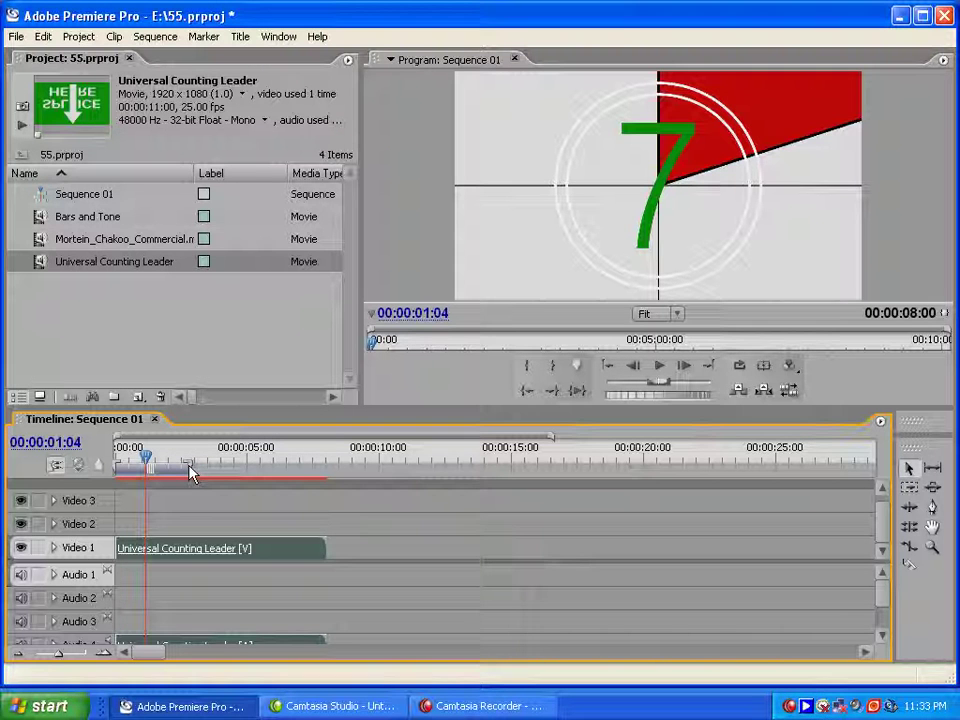
key(Return)
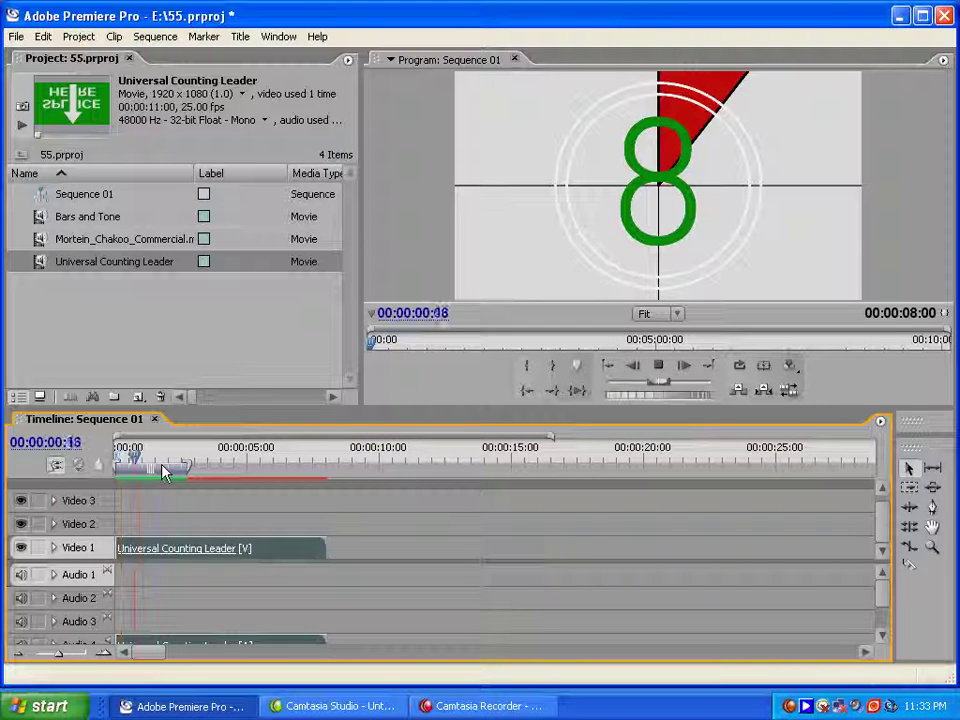
Play the rendered preview from the sequence start and scrub back to the countdown 7.
key(space)
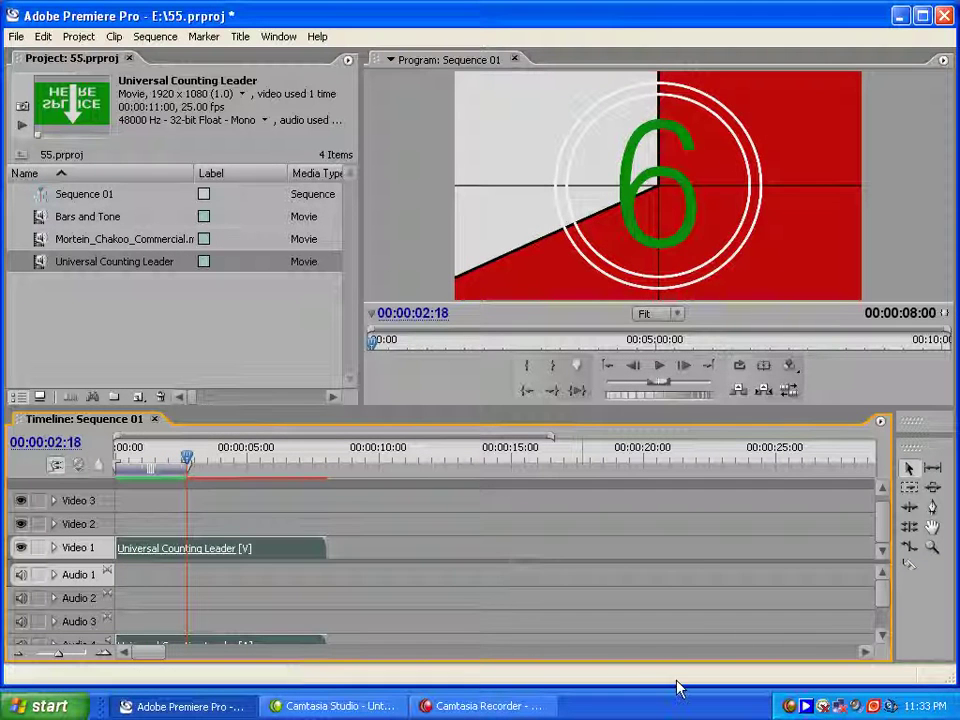
key(Home)
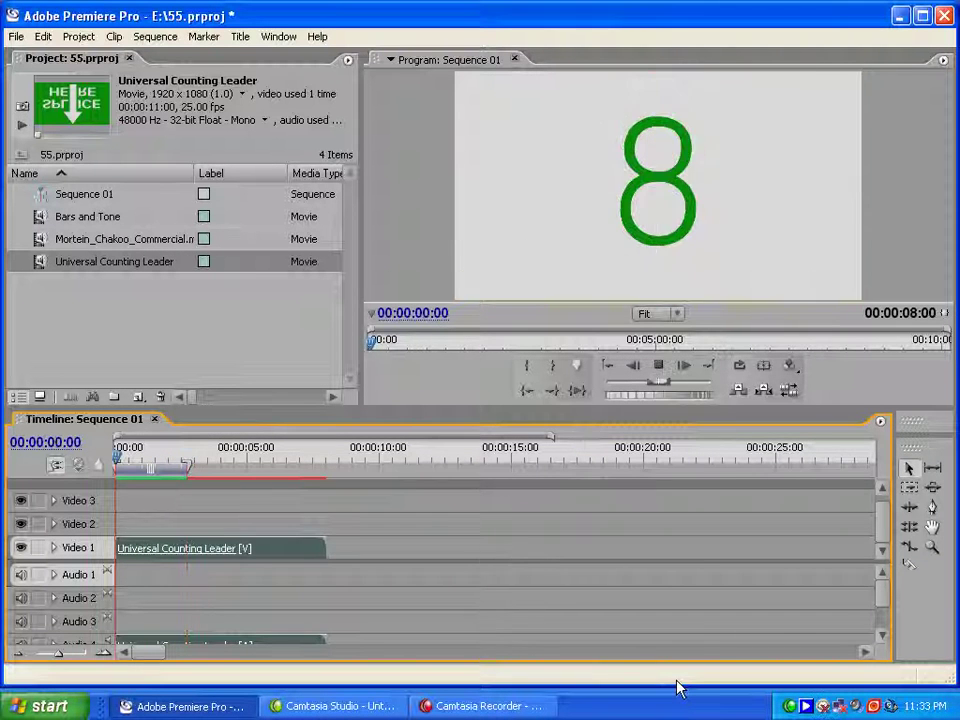
key(space)
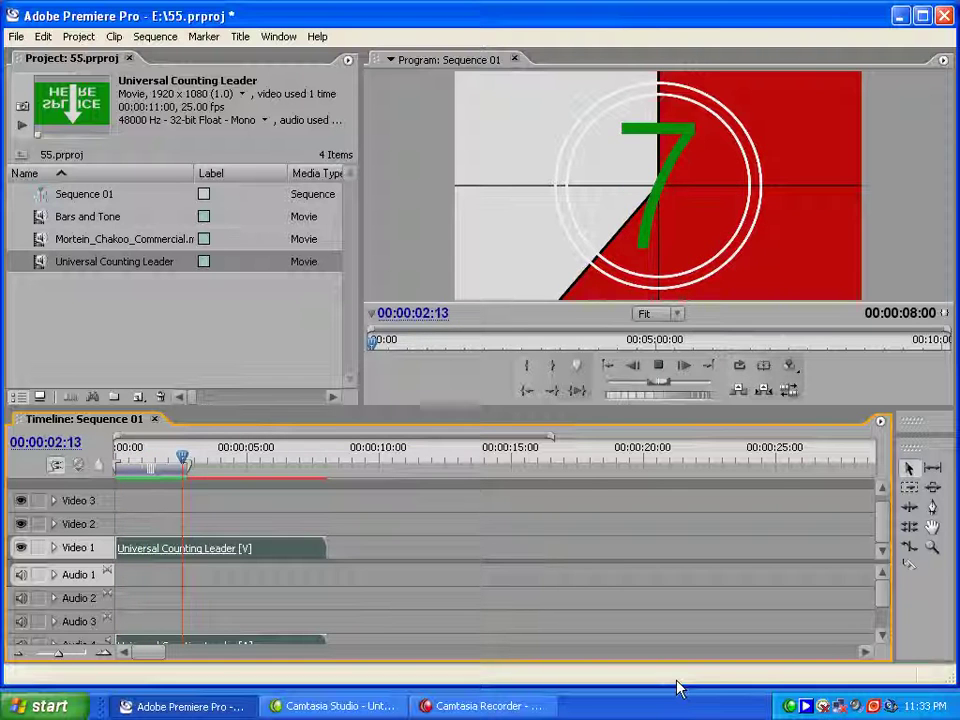
key(space)
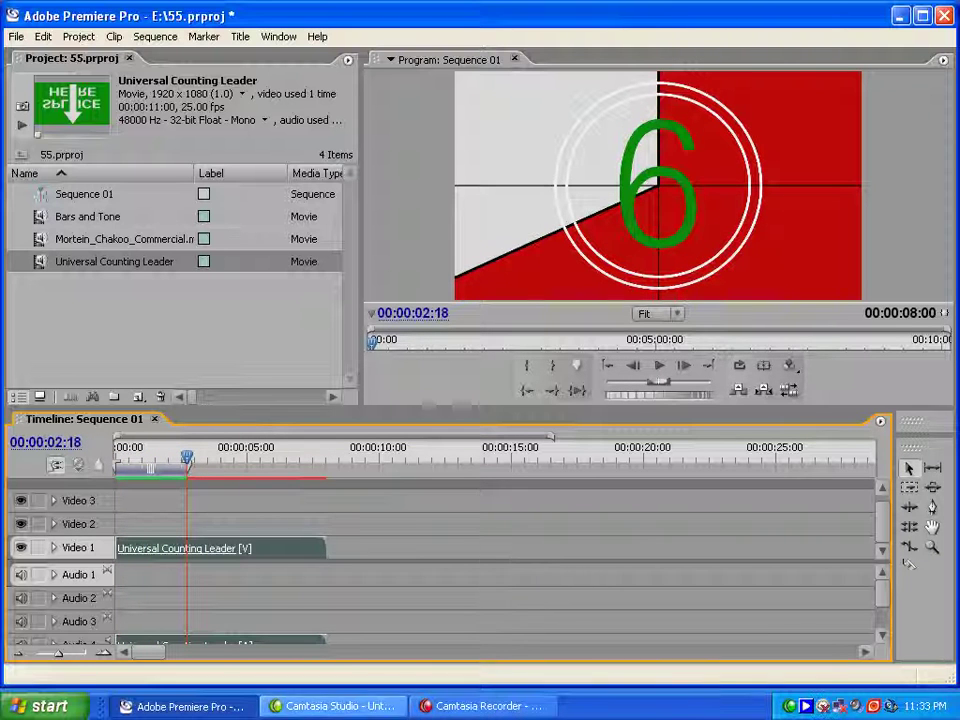
mouse_move(165, 459)
mouse_down()
mouse_move(120, 463)
mouse_move(190, 460)
mouse_move(145, 461)
mouse_up()
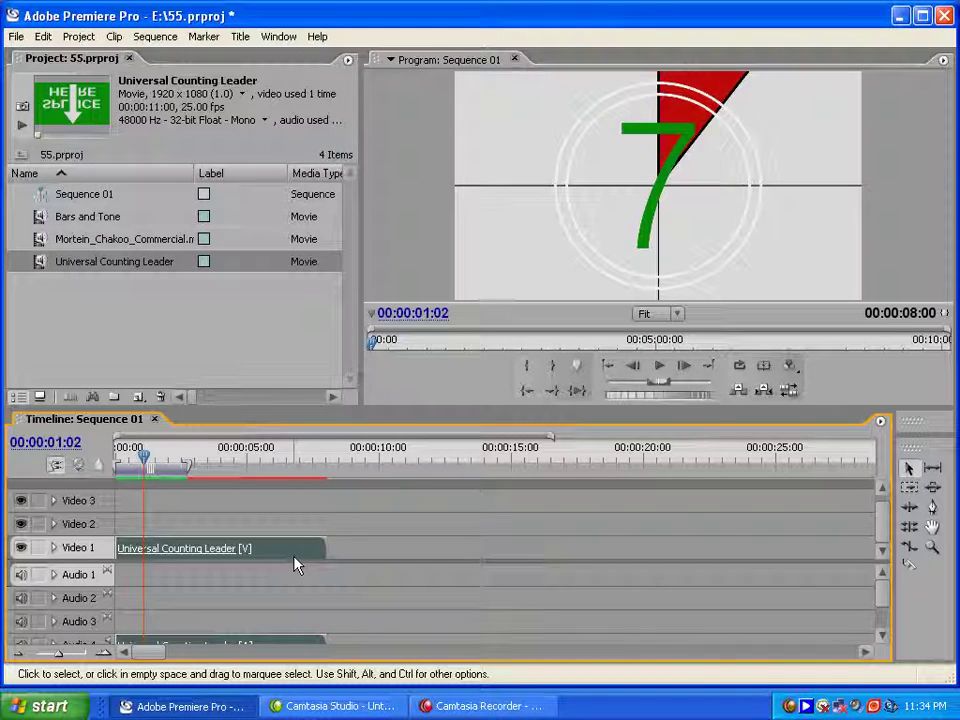
Delete the leader clip, return the playhead to the start, and bring up Camtasia Recorder.
click(295, 565)
key(Delete)
drag(150, 466, 114, 462)
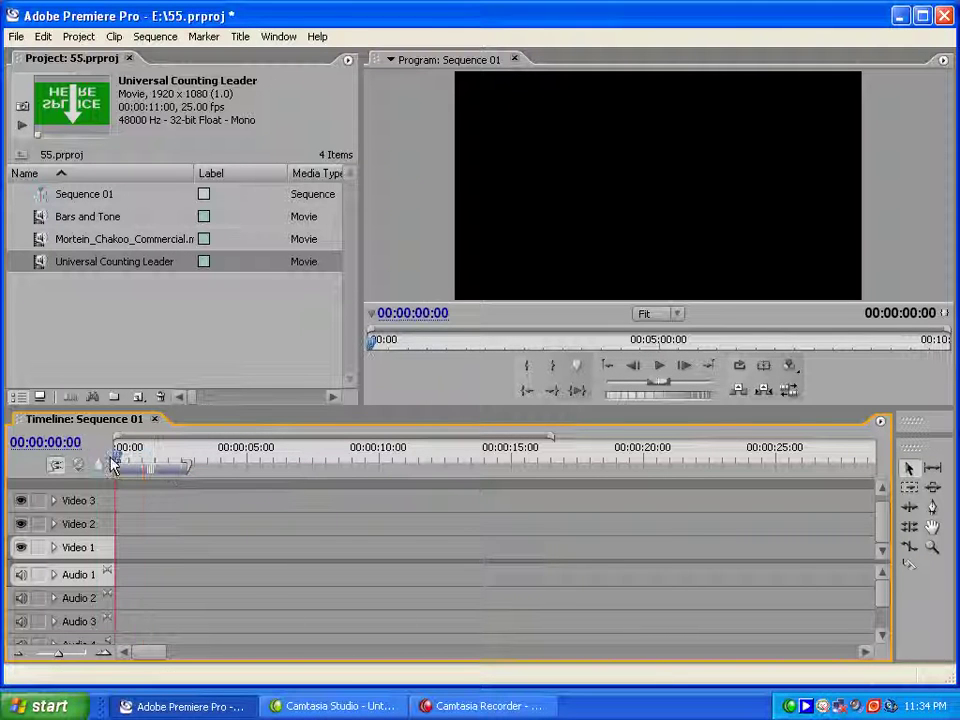
click(790, 706)
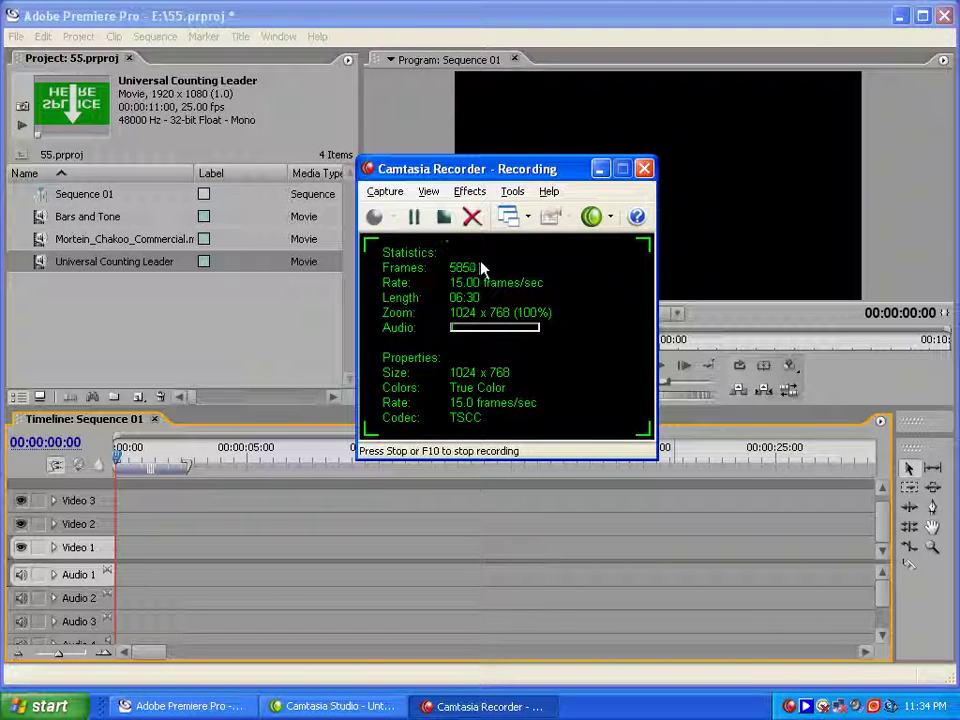